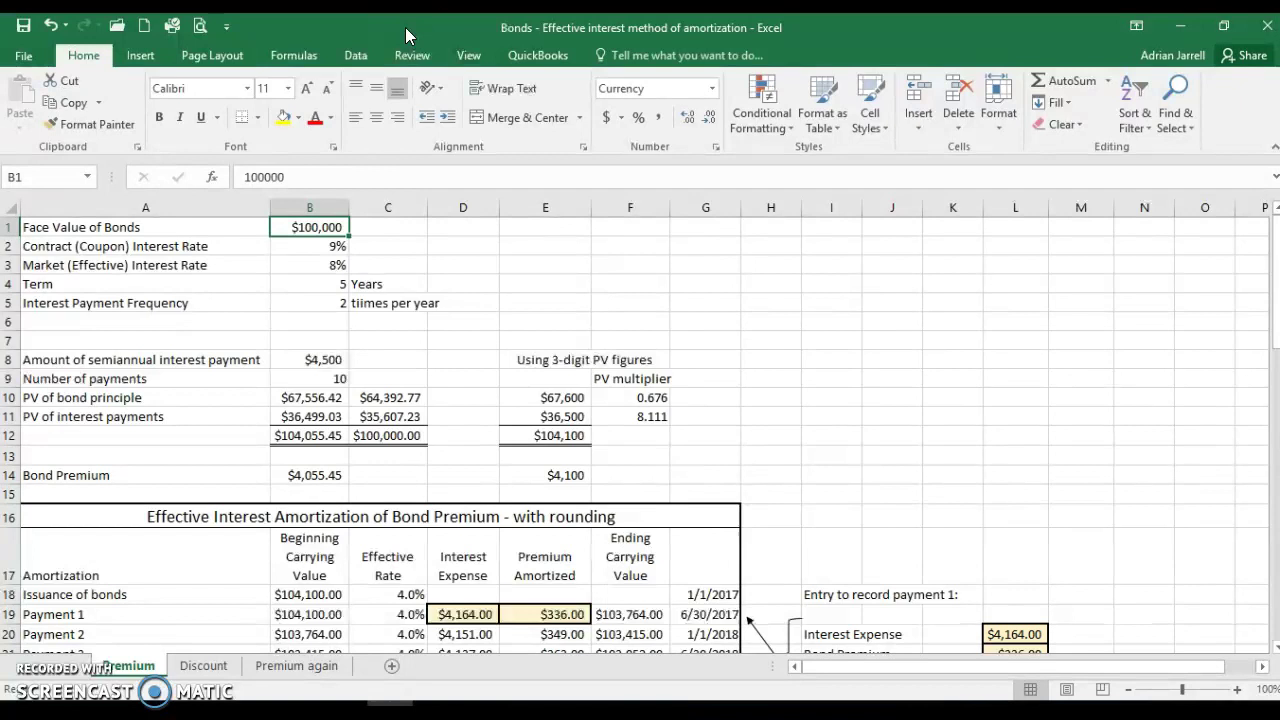
# Step down the Premium sheet's inputs from contract rate to the principal PV formula
pyautogui.press('Down')
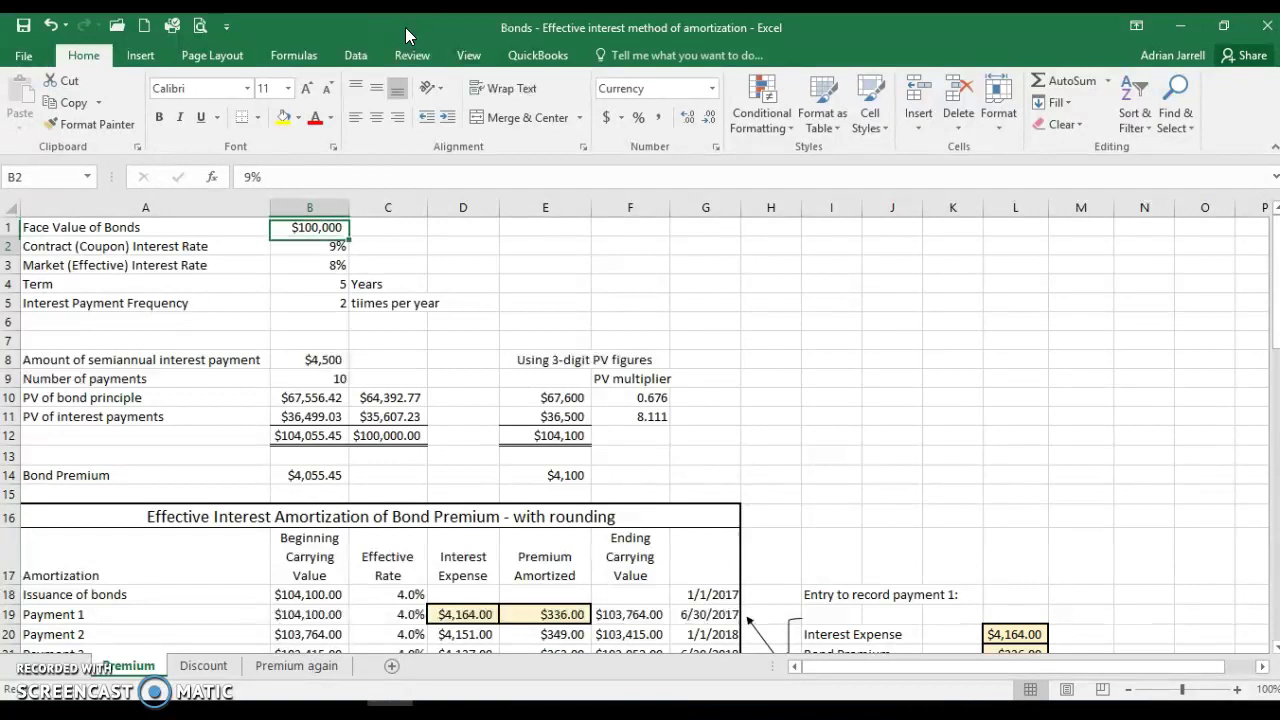
pyautogui.press('Down')
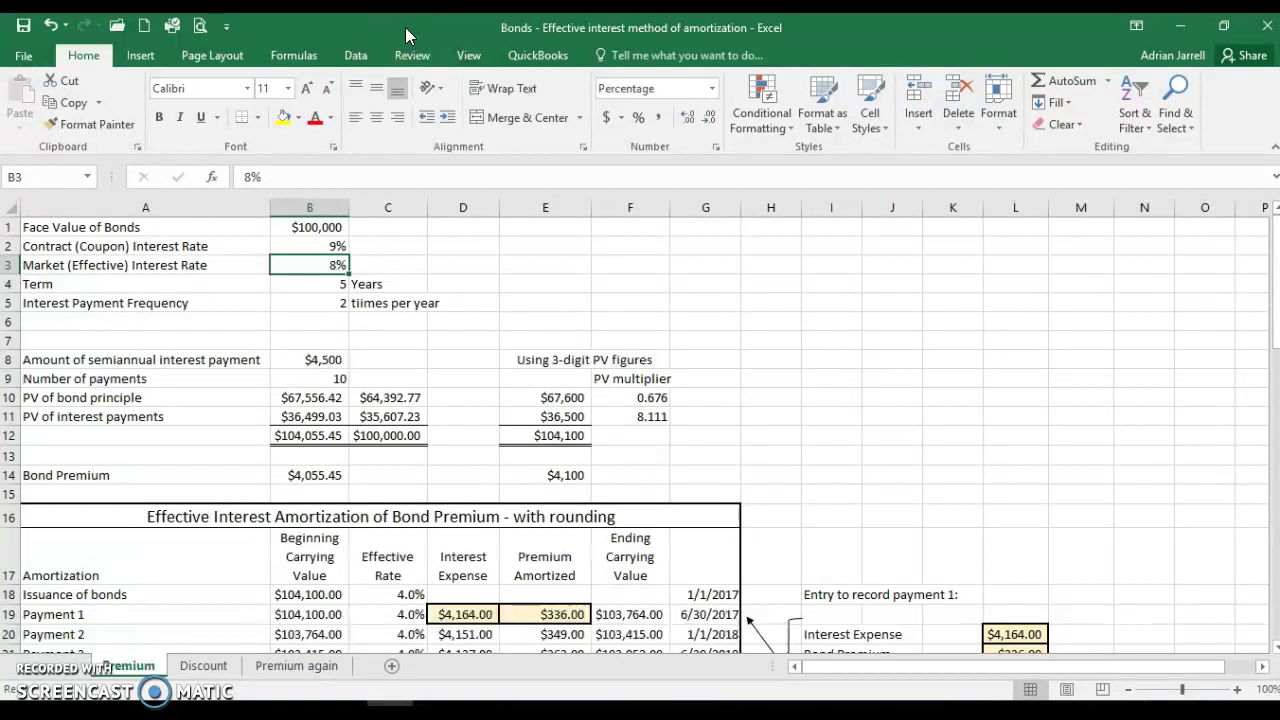
pyautogui.press('Down')
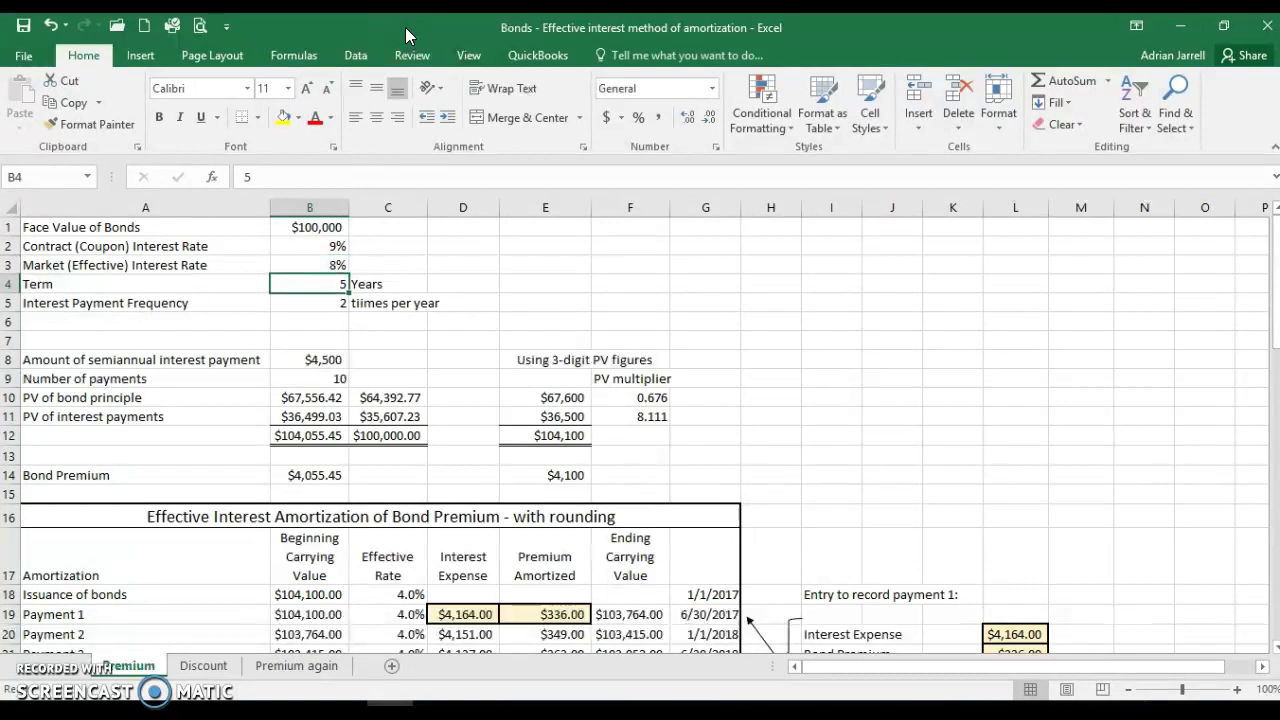
pyautogui.press('Down')
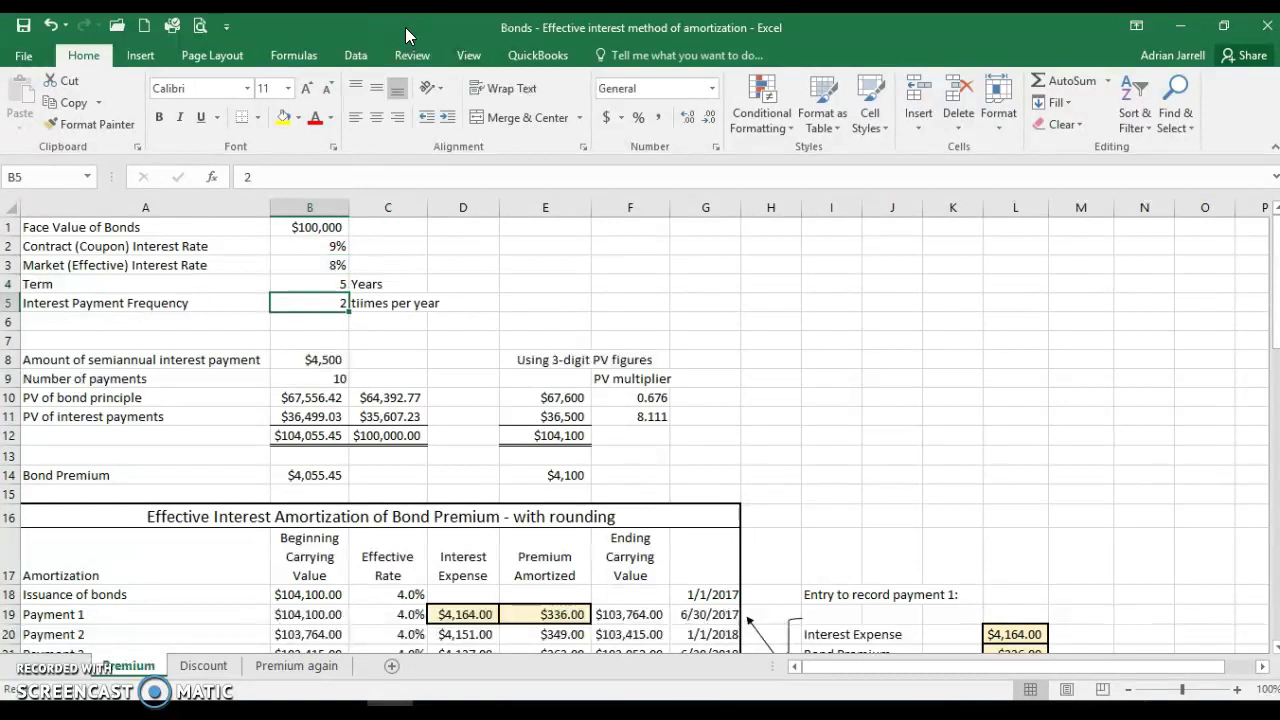
pyautogui.press('Down')
pyautogui.press('Down')
pyautogui.press('Down')
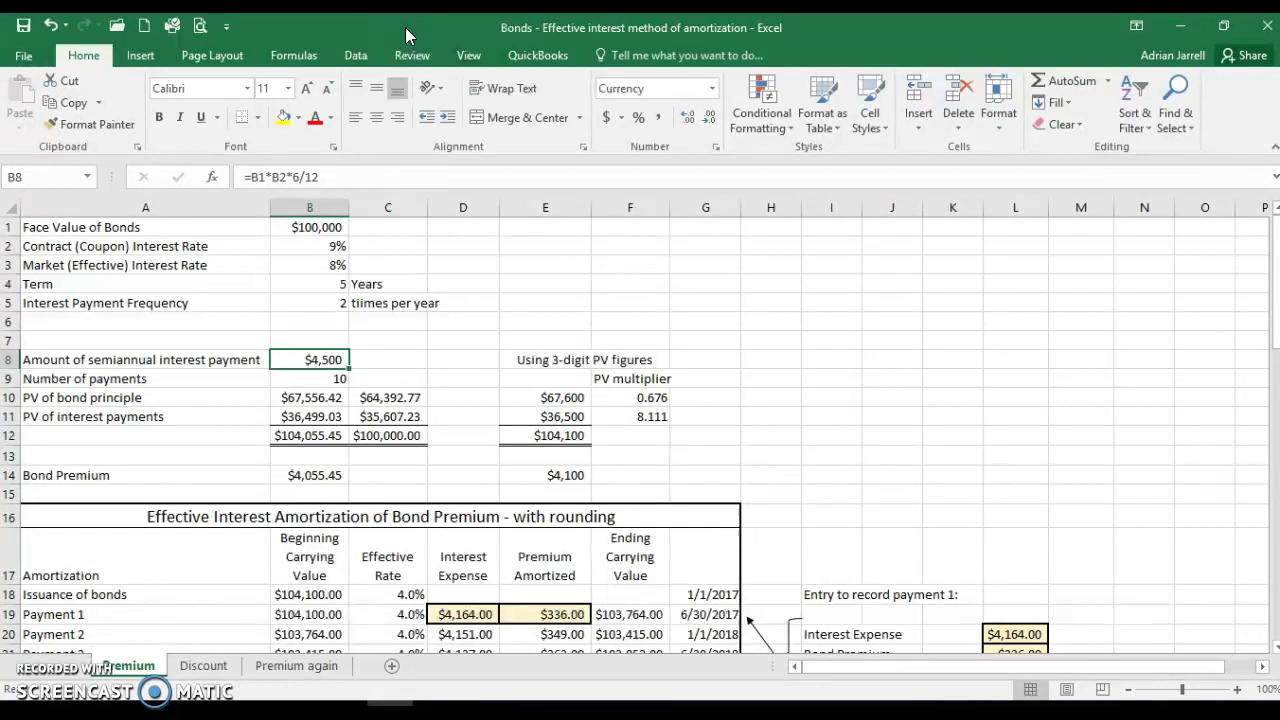
pyautogui.press('Down')
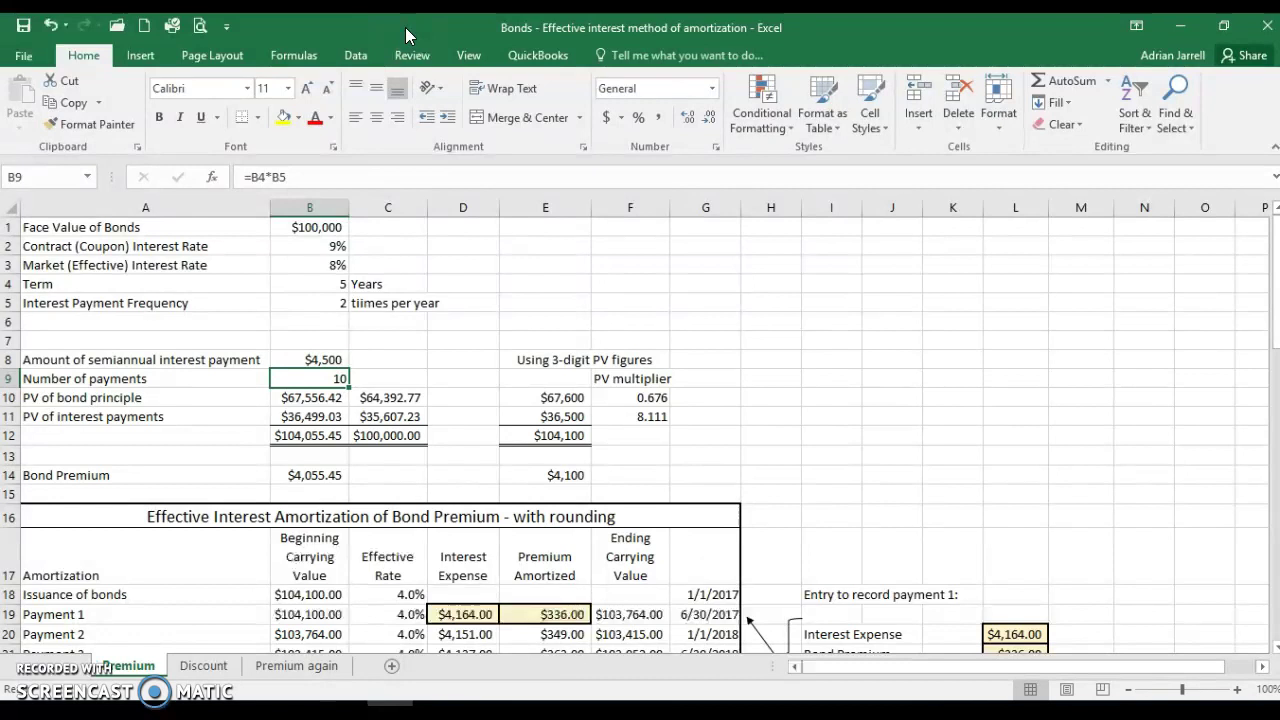
pyautogui.press('Down')
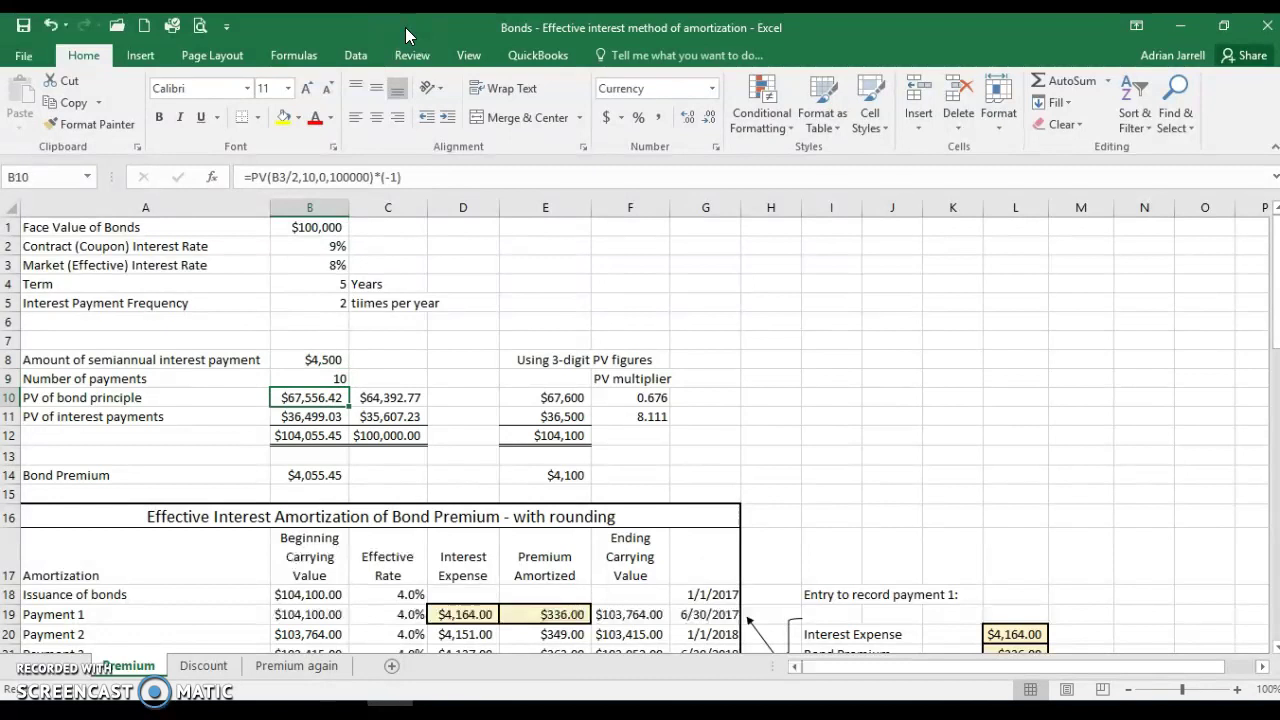
# Review the PV of bond principal formula's arguments and keep it unchanged
pyautogui.doubleClick(322, 397)
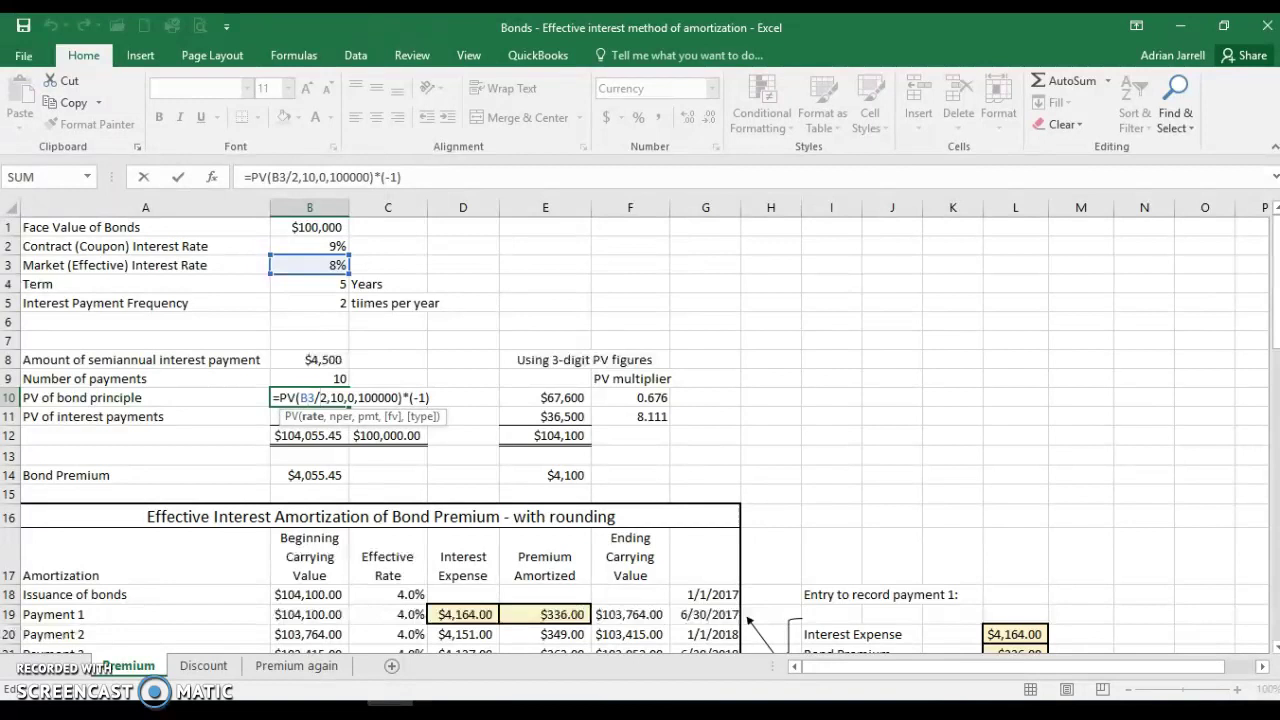
pyautogui.click(331, 397)
pyautogui.click(346, 397)
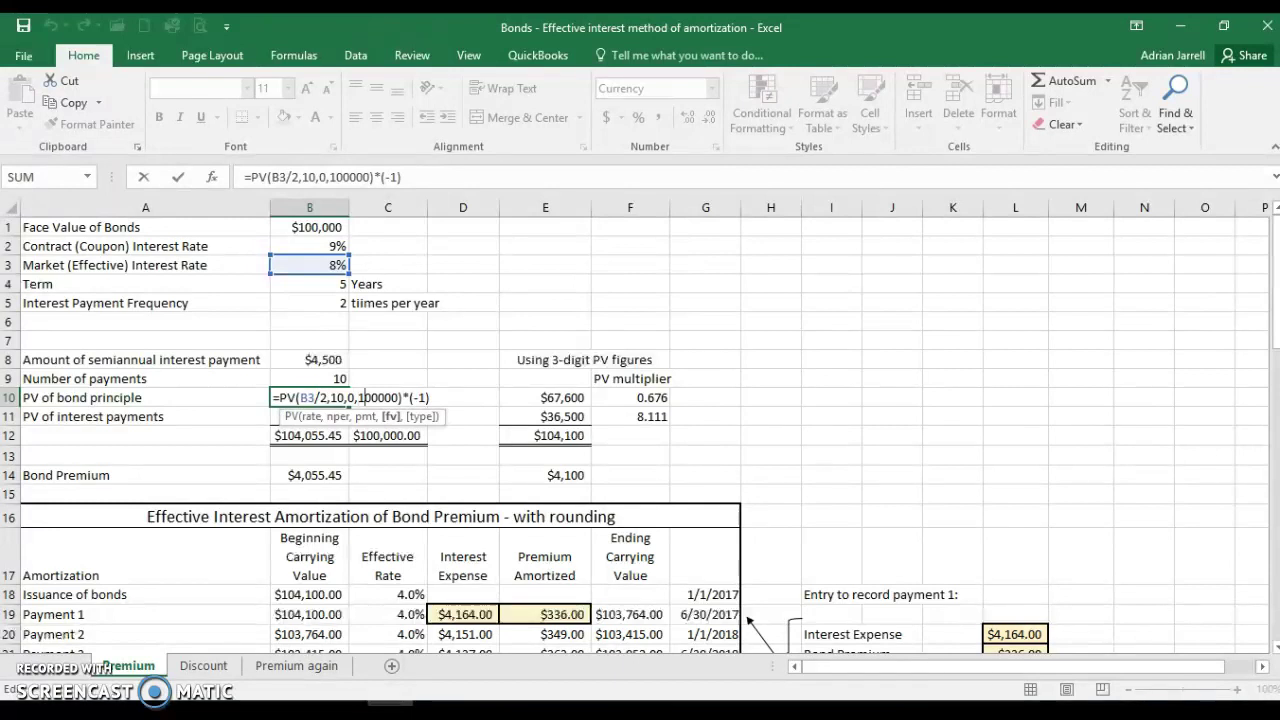
pyautogui.click(414, 397)
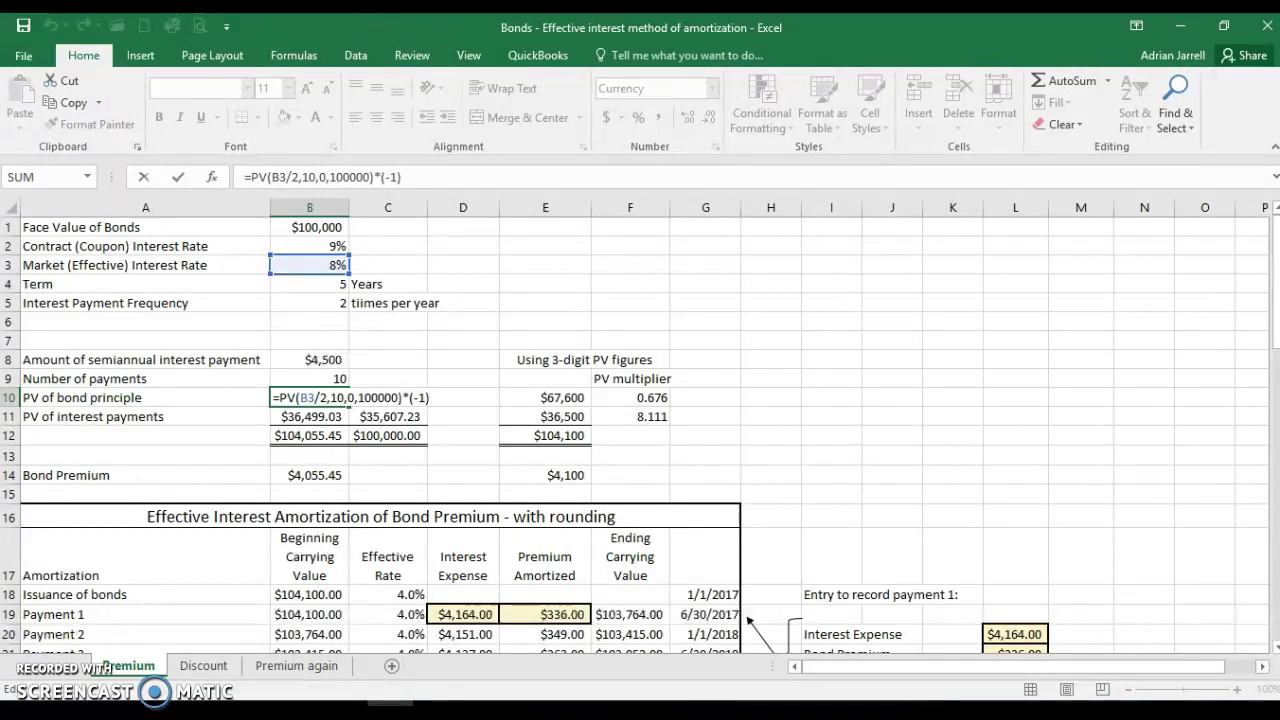
pyautogui.press('Return')
pyautogui.click(310, 397)
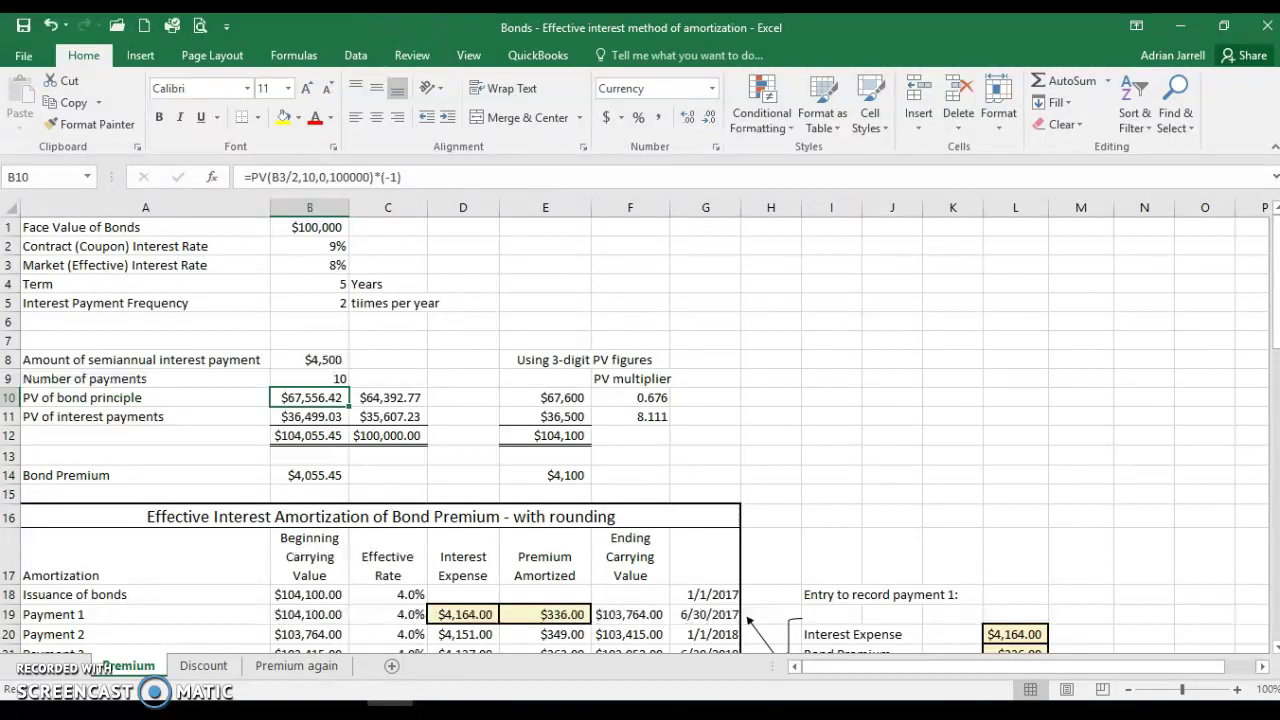
# Review the PV of interest payments formula, including its -4500 payment, and keep it unchanged
pyautogui.click(310, 416)
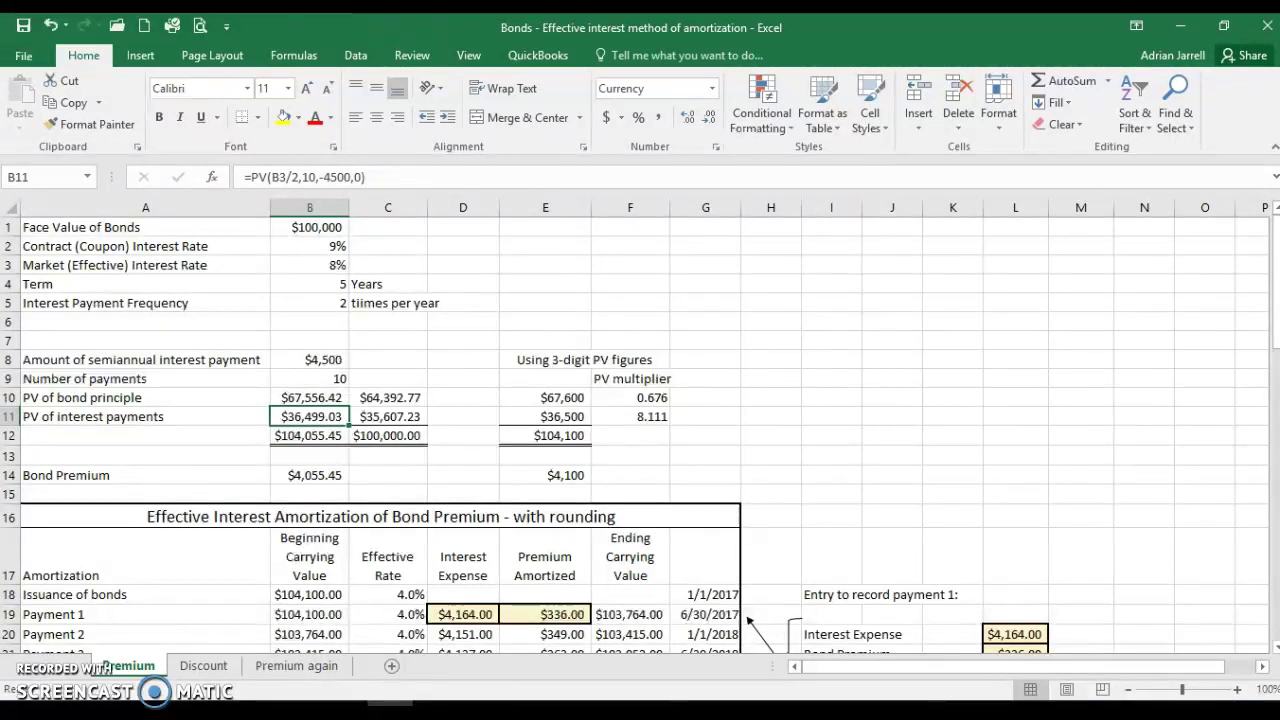
pyautogui.press('F2')
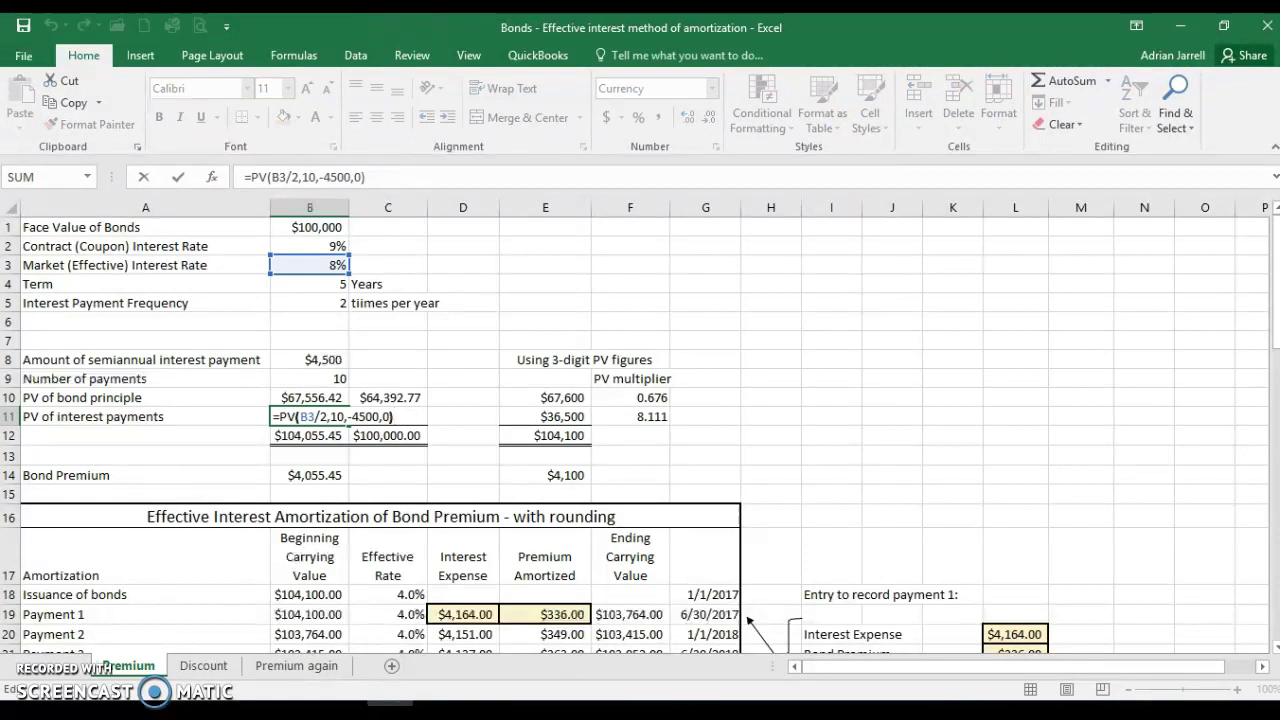
pyautogui.press('Left')
pyautogui.press('Left')
pyautogui.press('Left')
pyautogui.press('Left')
pyautogui.press('Left')
pyautogui.press('Left')
pyautogui.press('Left')
pyautogui.press('Left')
pyautogui.press('Left')
pyautogui.press('Left')
pyautogui.press('Left')
pyautogui.press('Left')
pyautogui.press('Left')
pyautogui.press('Left')
pyautogui.press('Left')
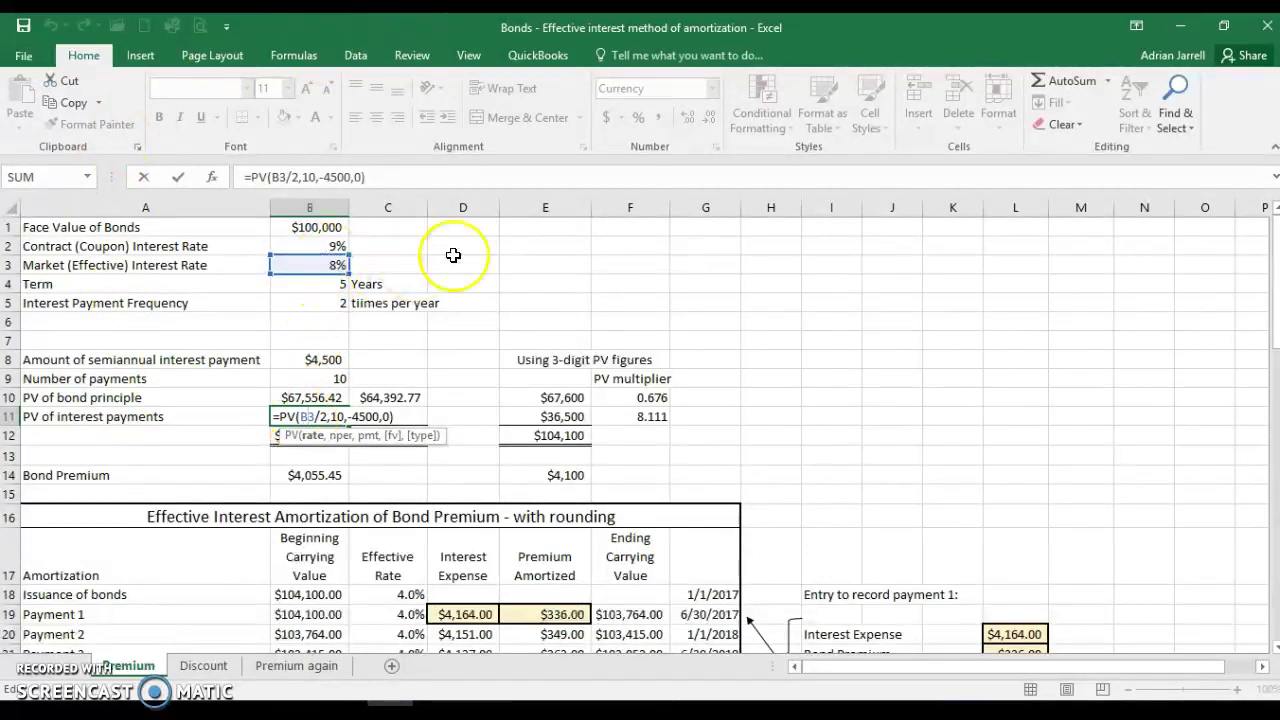
pyautogui.click(331, 416)
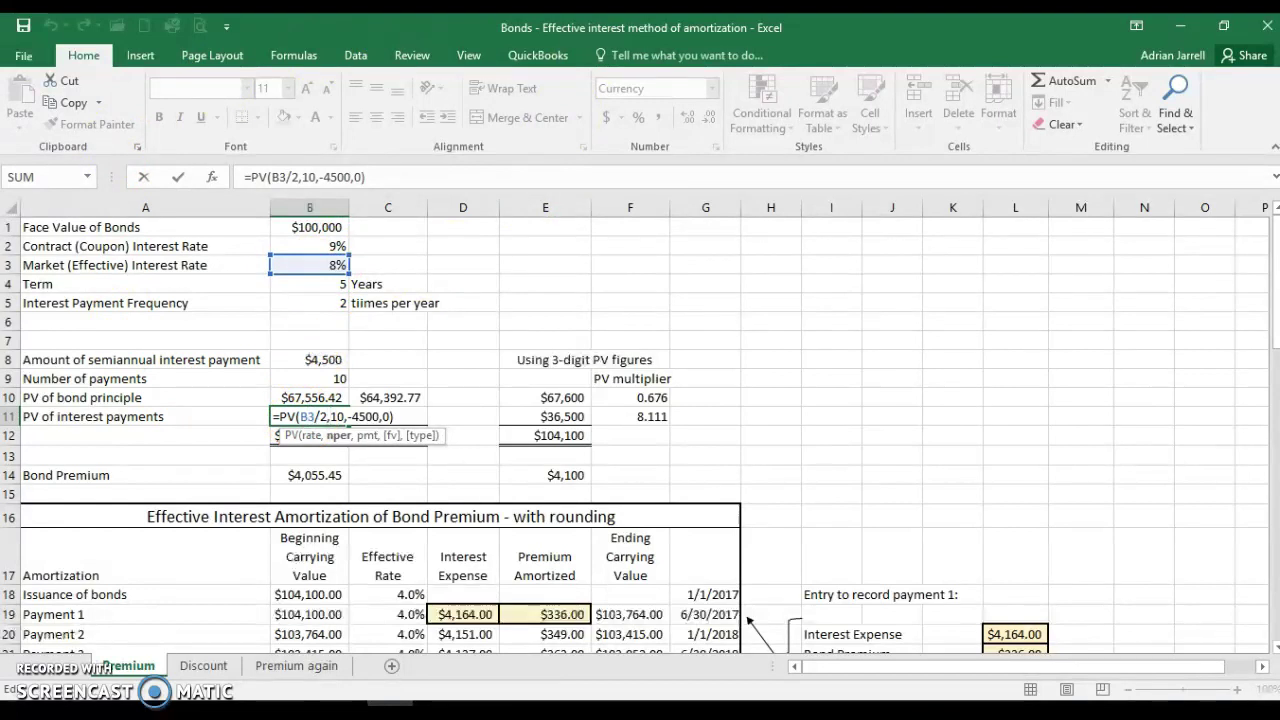
pyautogui.click(348, 416)
pyautogui.press('Right')
pyautogui.press('Right')
pyautogui.press('Right')
pyautogui.press('Right')
pyautogui.press('Right')
pyautogui.press('Right')
pyautogui.press('Return')
pyautogui.press('Up')
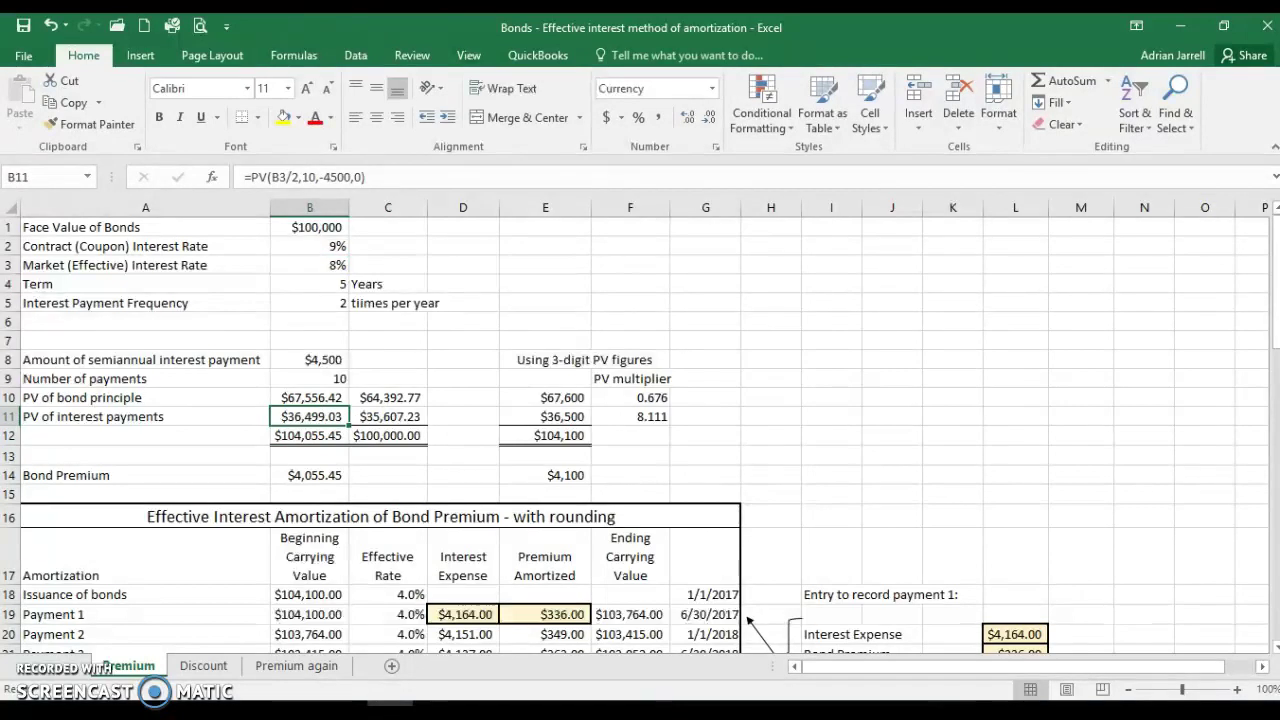
# Check the B12 and C12 totals, then set C10's PV rate reference to contract rate B2
pyautogui.click(309, 435)
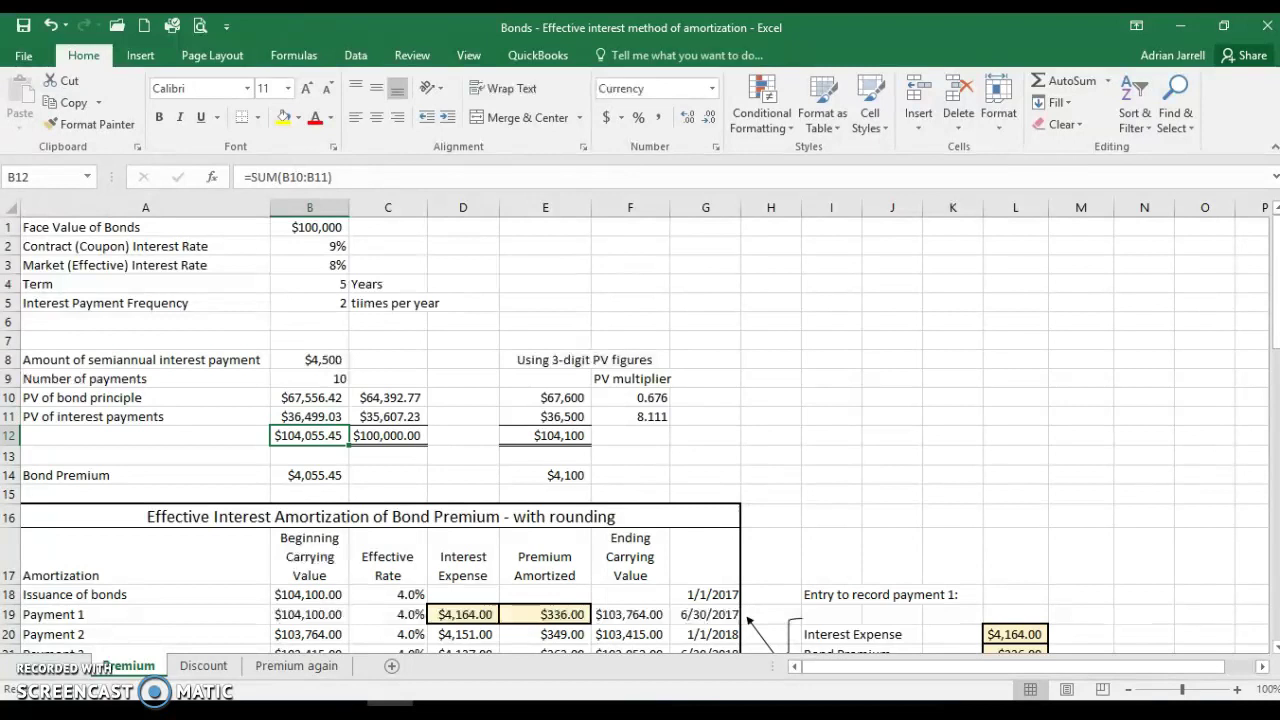
pyautogui.click(372, 440)
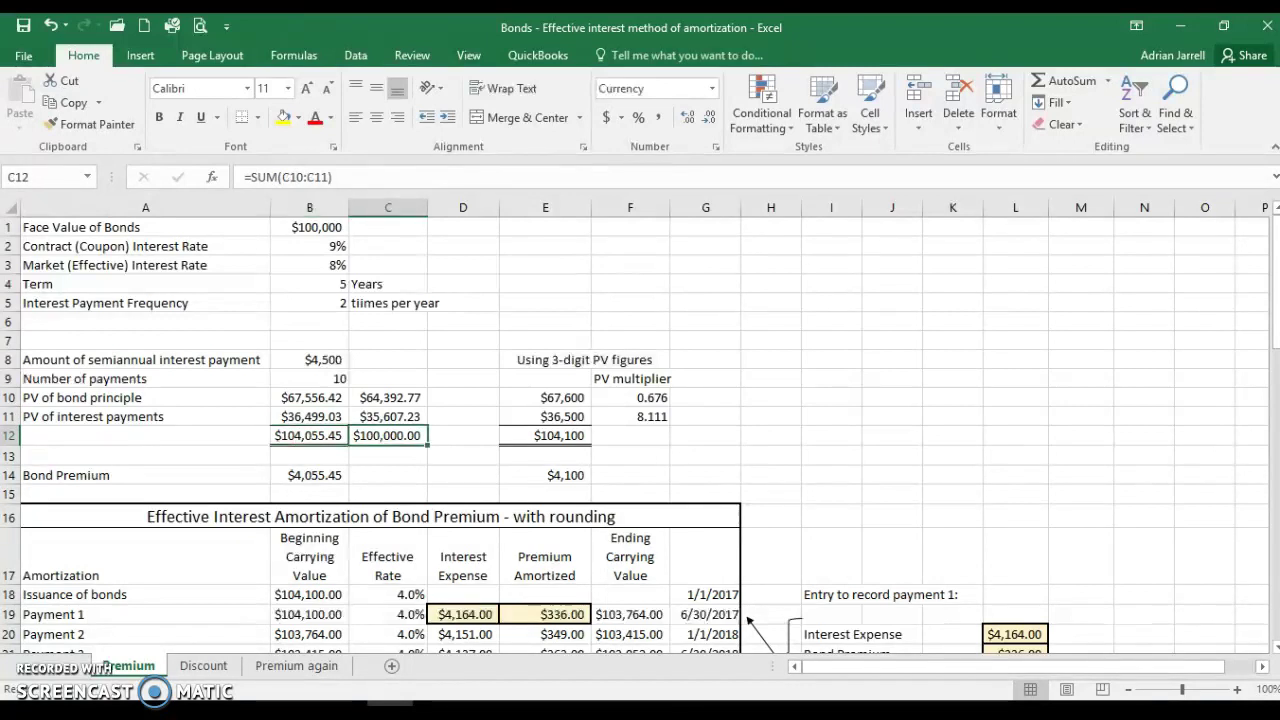
pyautogui.press('Up')
pyautogui.press('Up')
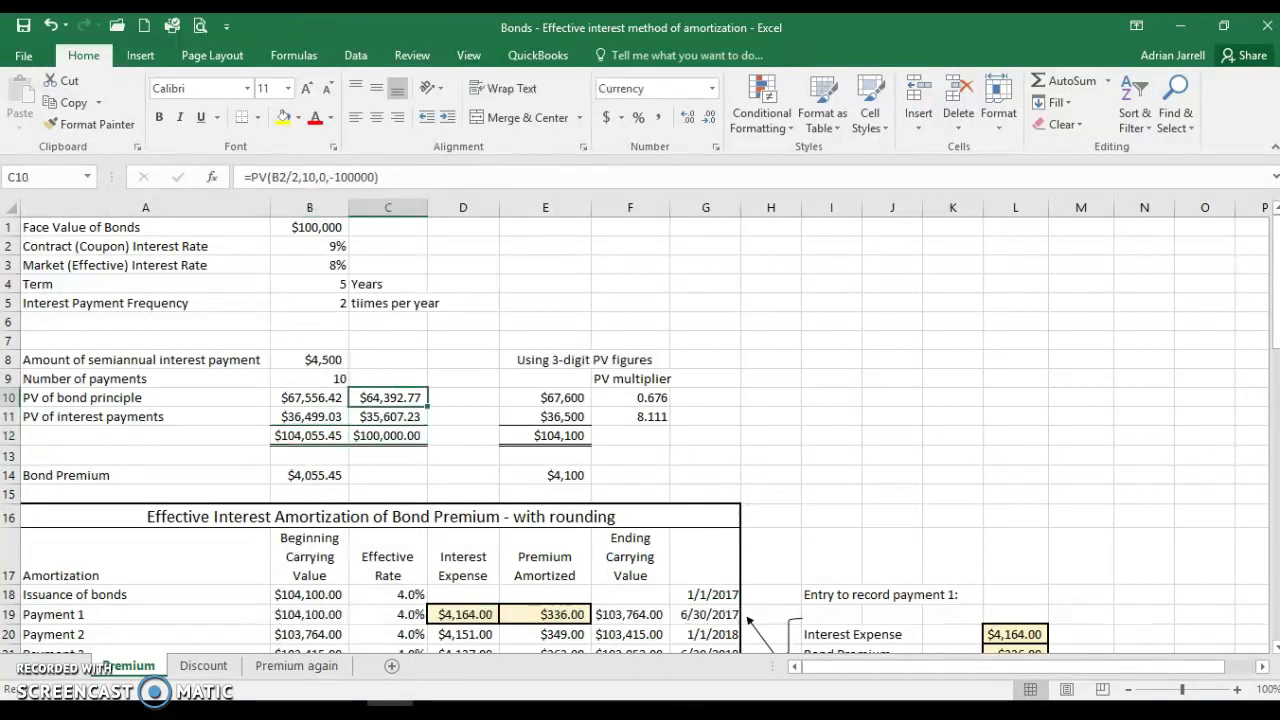
pyautogui.press('F2')
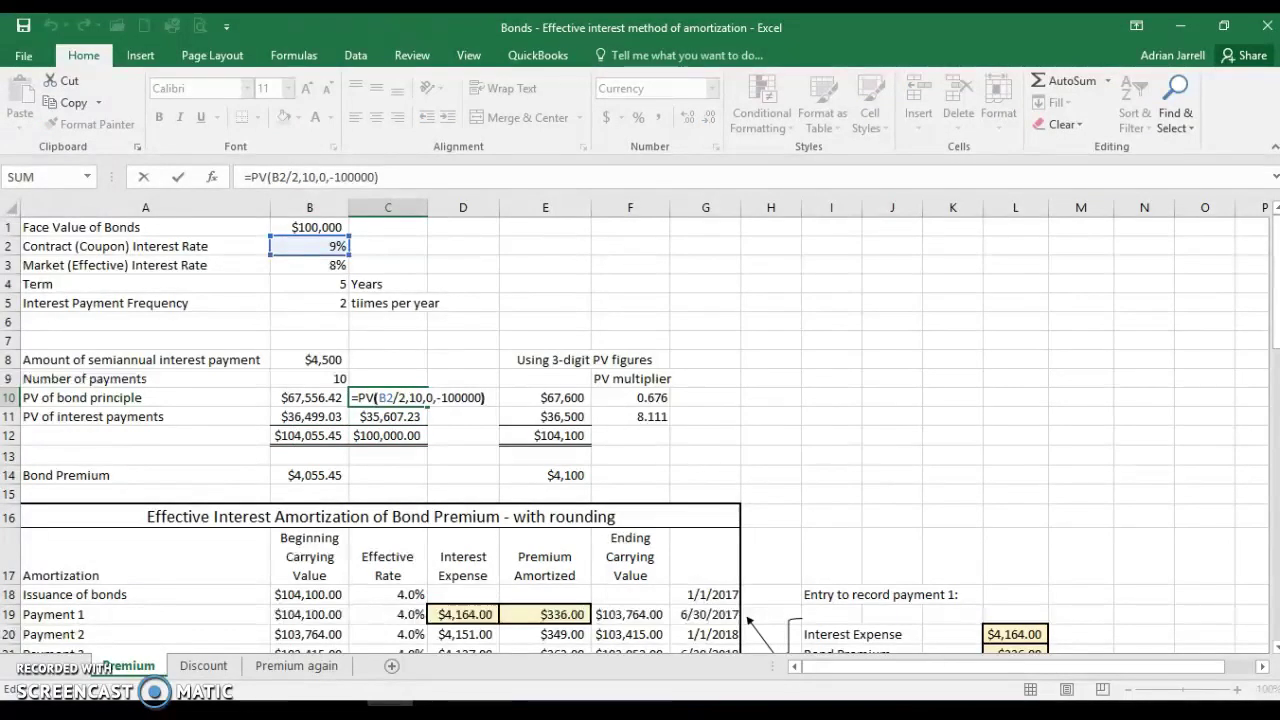
pyautogui.click(426, 397)
pyautogui.click(392, 397)
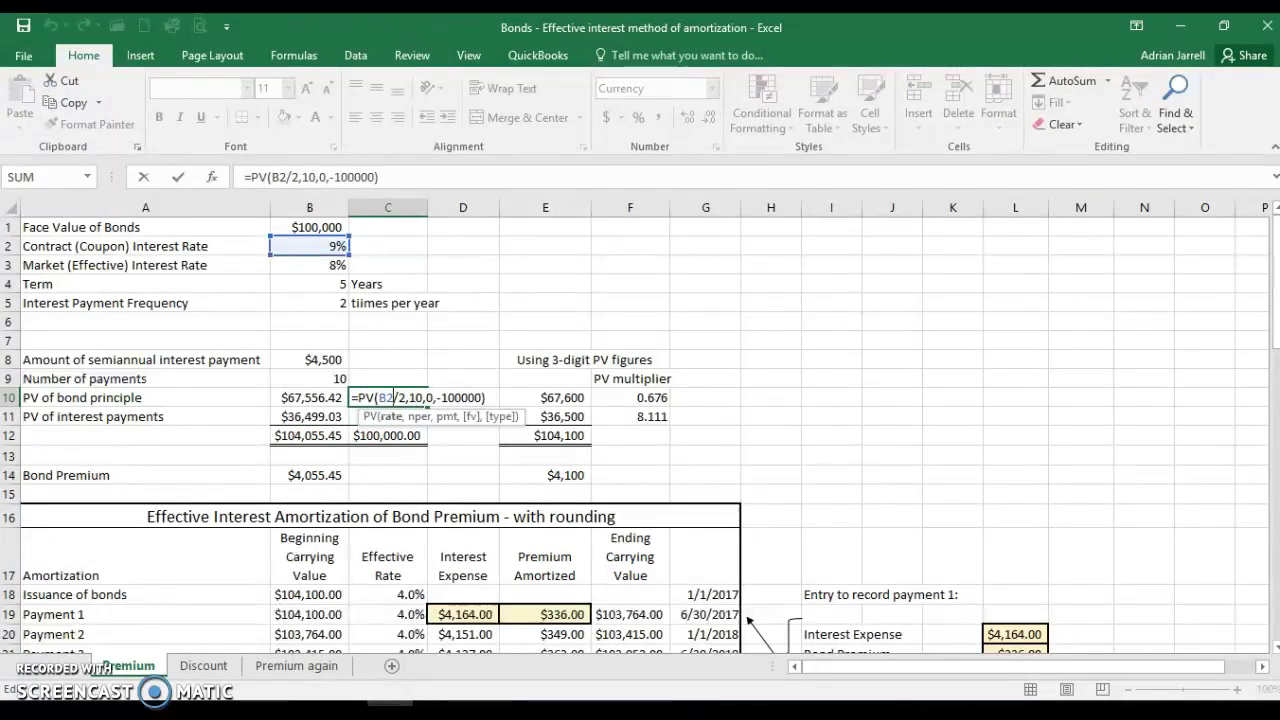
pyautogui.doubleClick(381, 397)
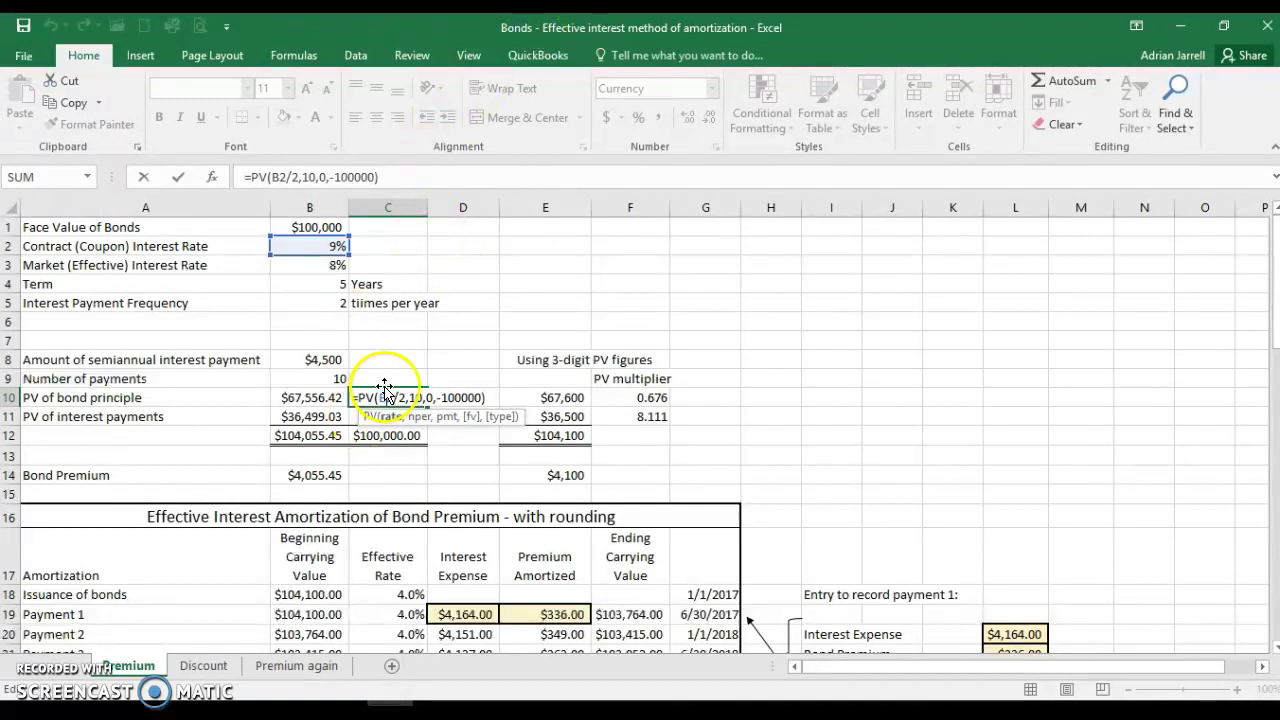
pyautogui.click(303, 245)
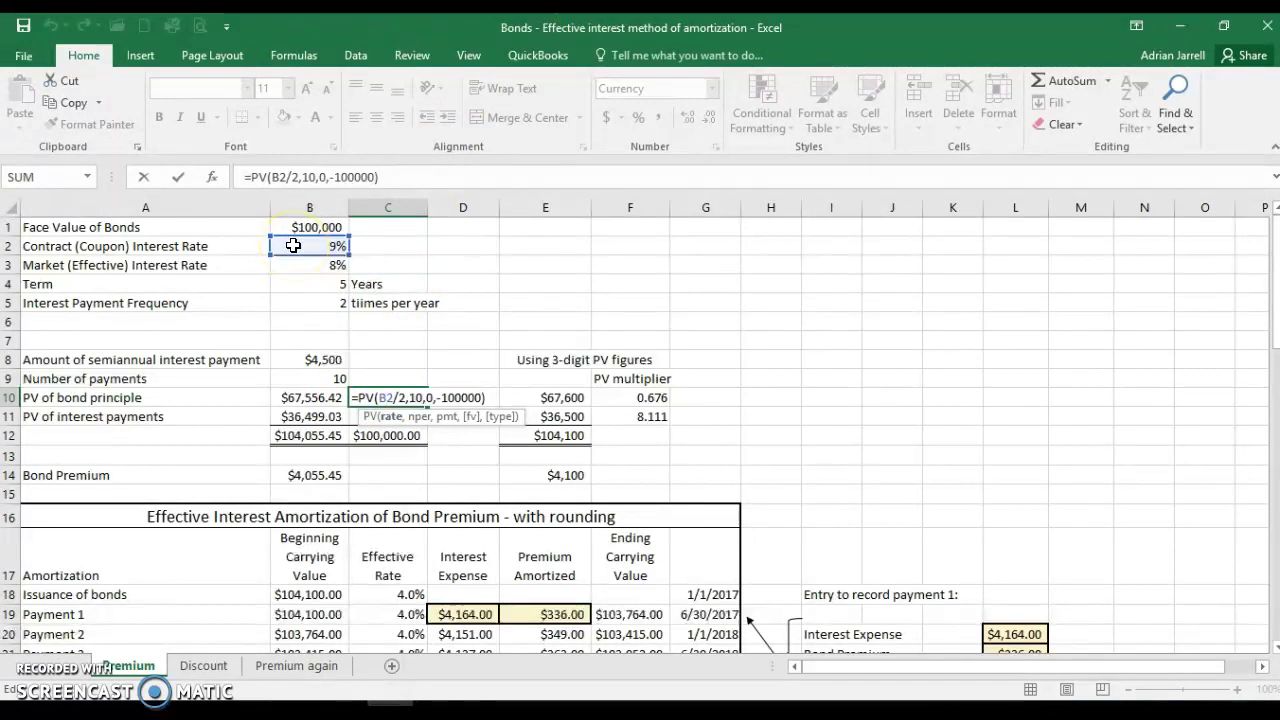
pyautogui.press('Return')
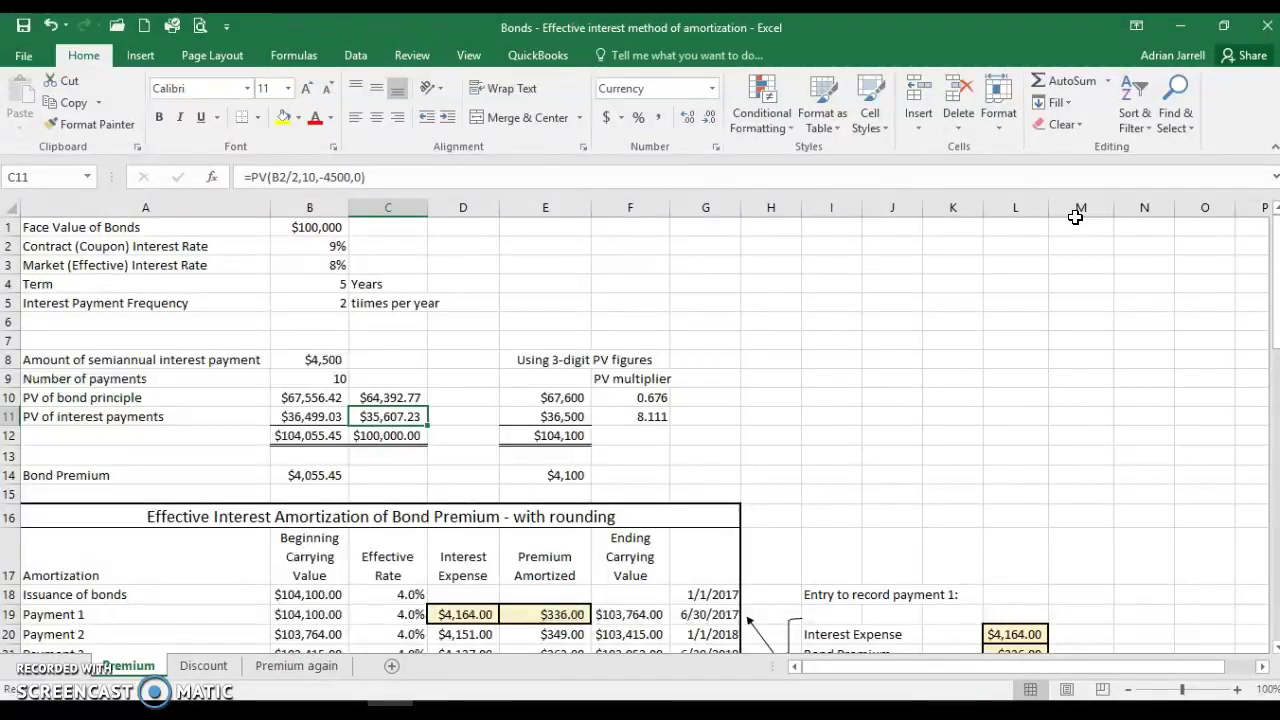
# Inspect the present-value formulas and the $100,000.00 present-value total
pyautogui.press('Up')
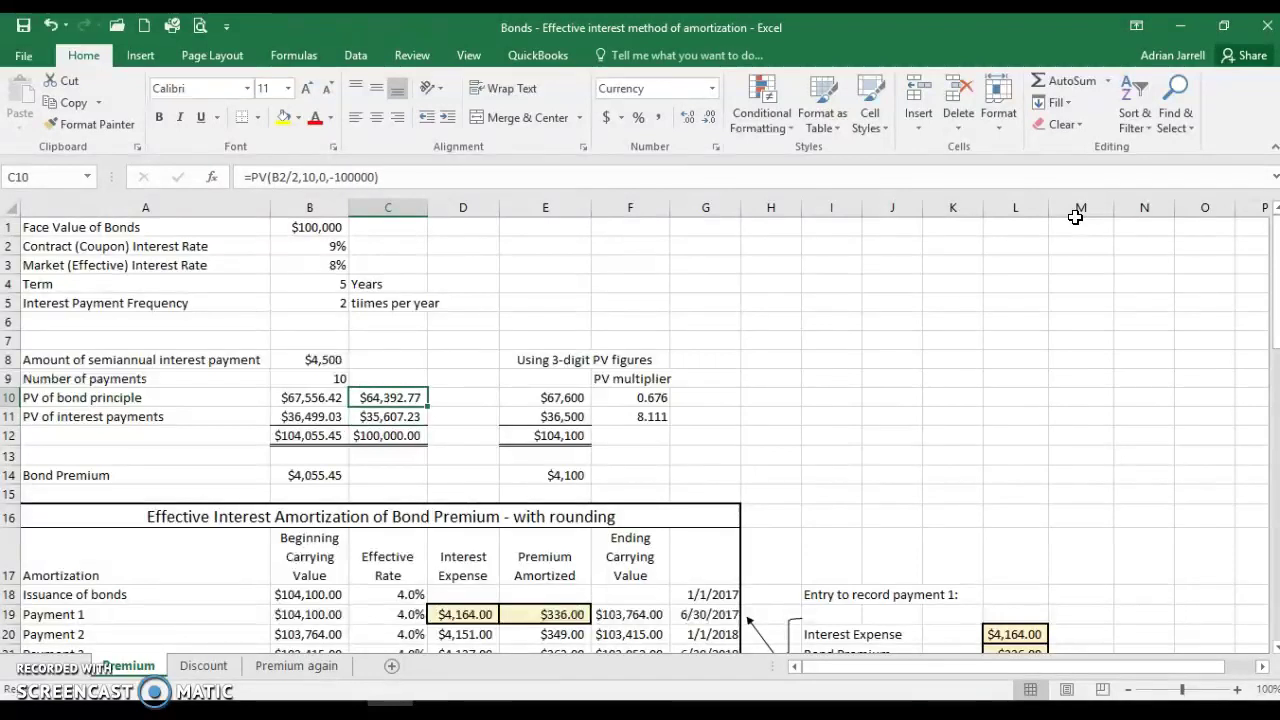
pyautogui.press('Down')
pyautogui.press('Up')
pyautogui.press('Down')
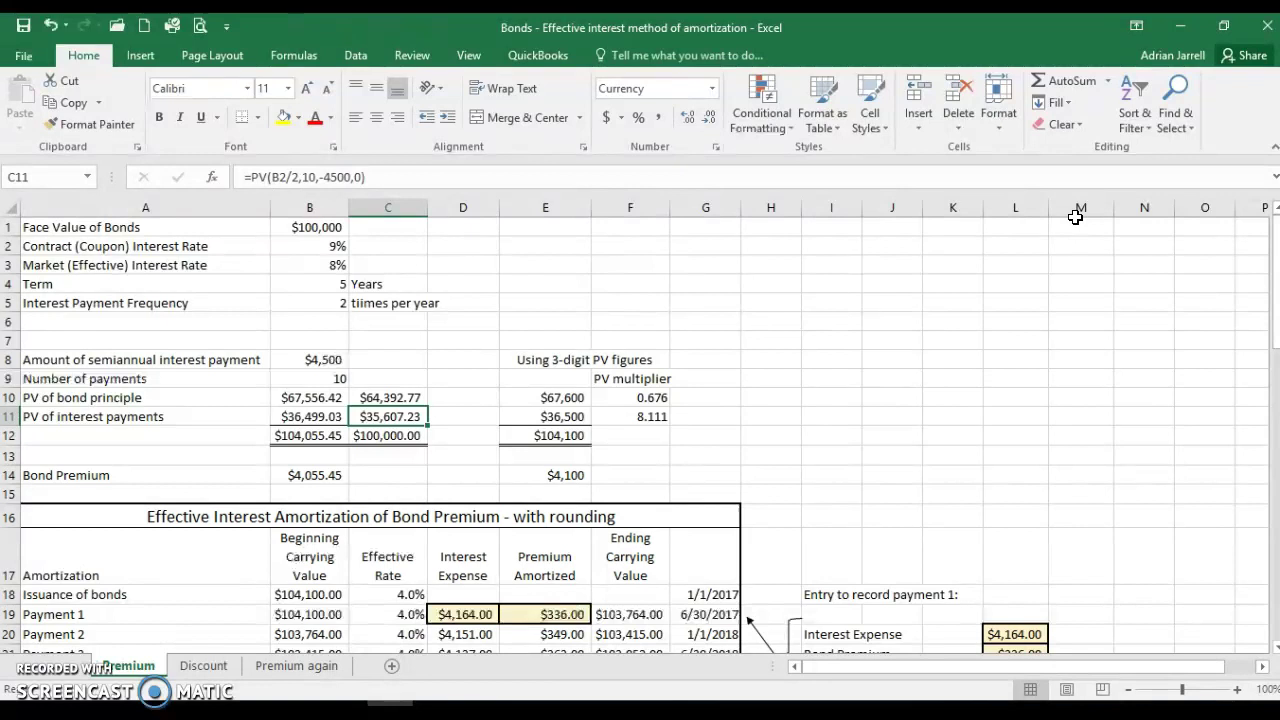
pyautogui.press('Down')
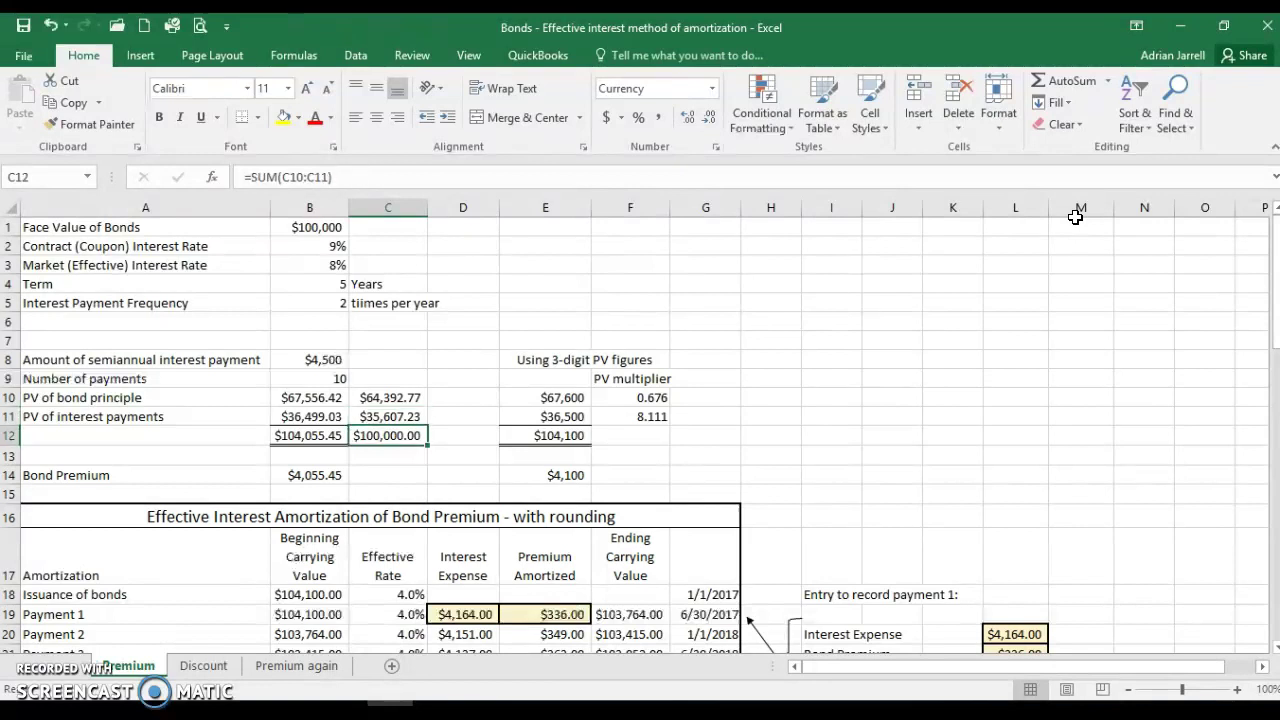
pyautogui.press('Left')
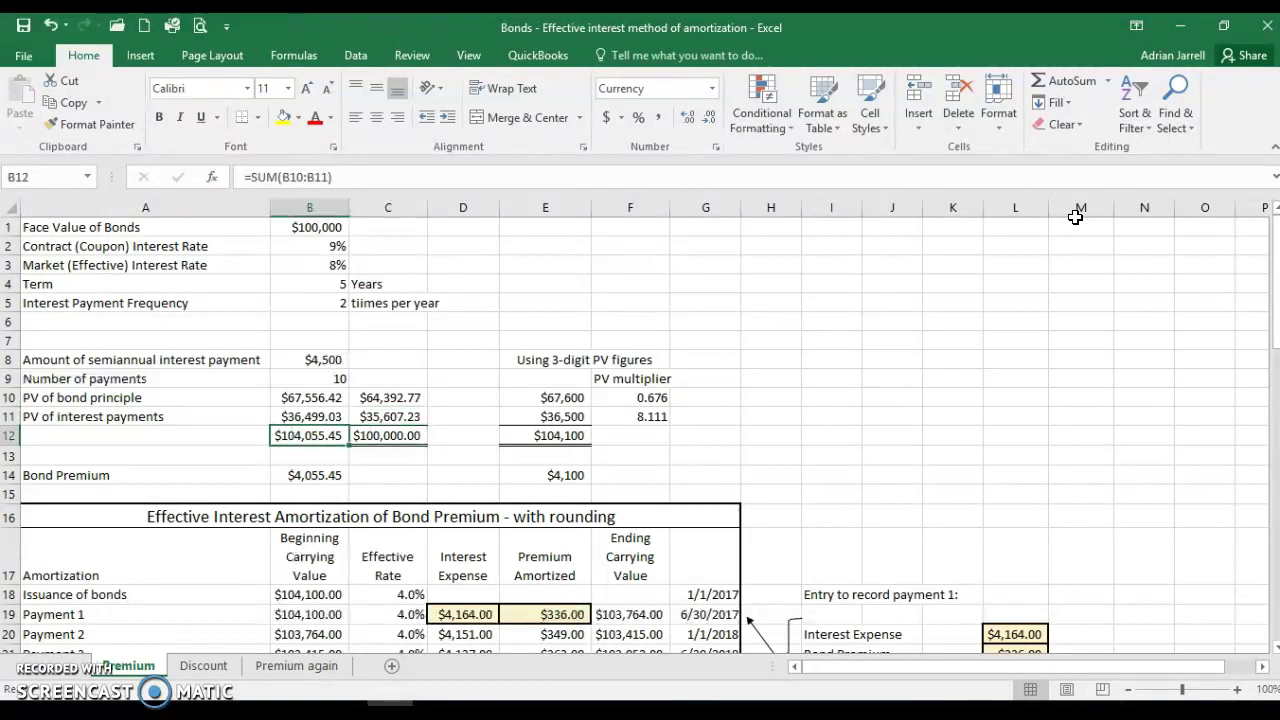
pyautogui.press('Right')
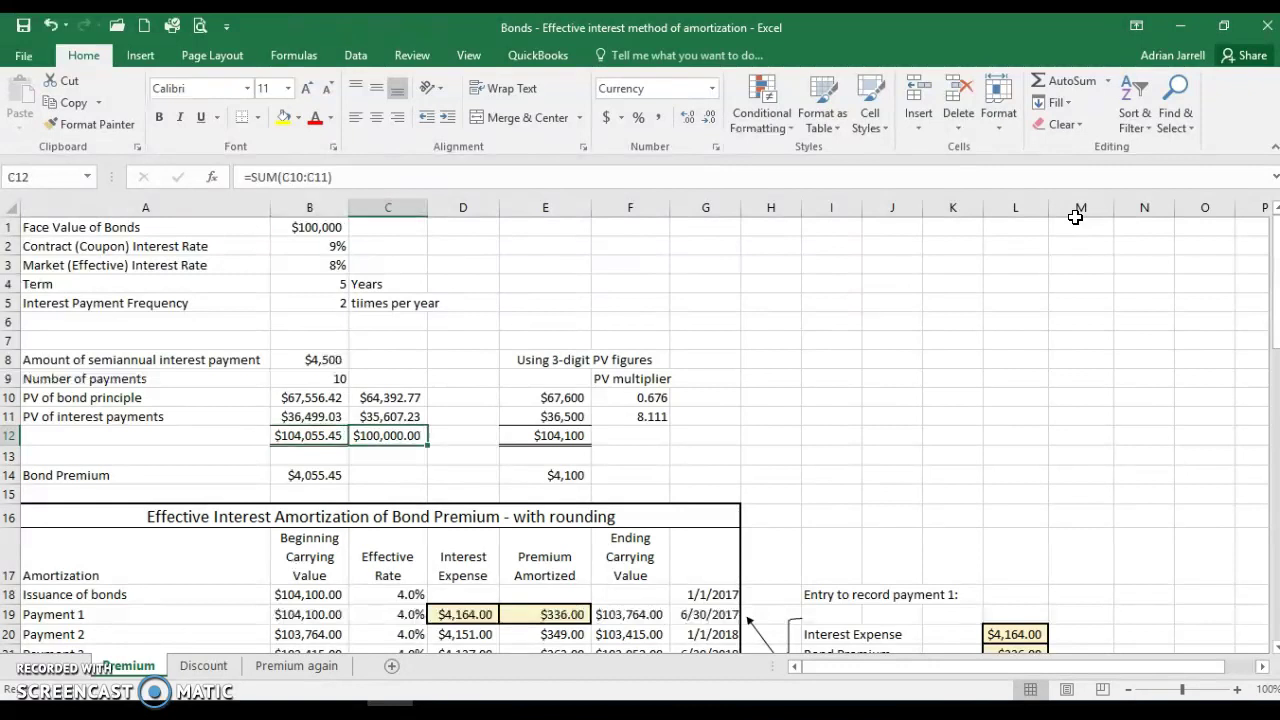
# Inspect the bond premium formula in B14 and the rounded figures in E14 and E10
pyautogui.press('Left')
pyautogui.press('Down')
pyautogui.press('Left')
pyautogui.press('Right')
pyautogui.press('Down')
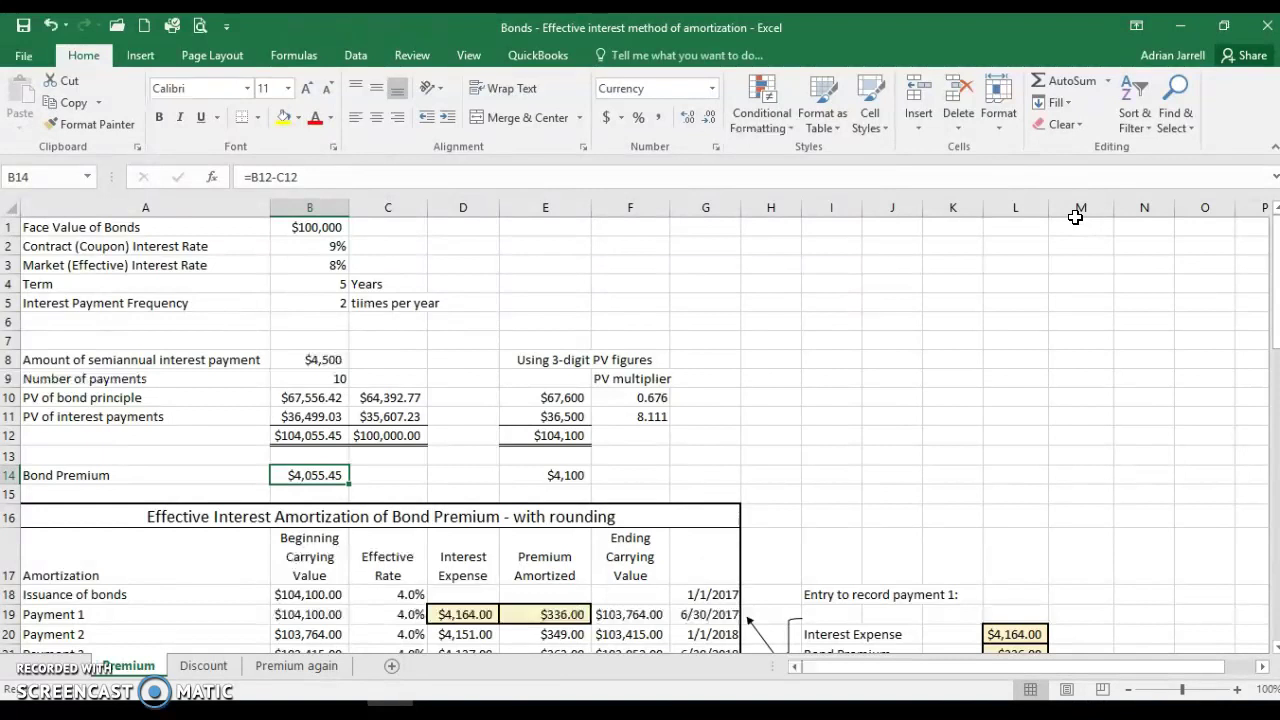
pyautogui.press('Right')
pyautogui.press('Right')
pyautogui.press('Right')
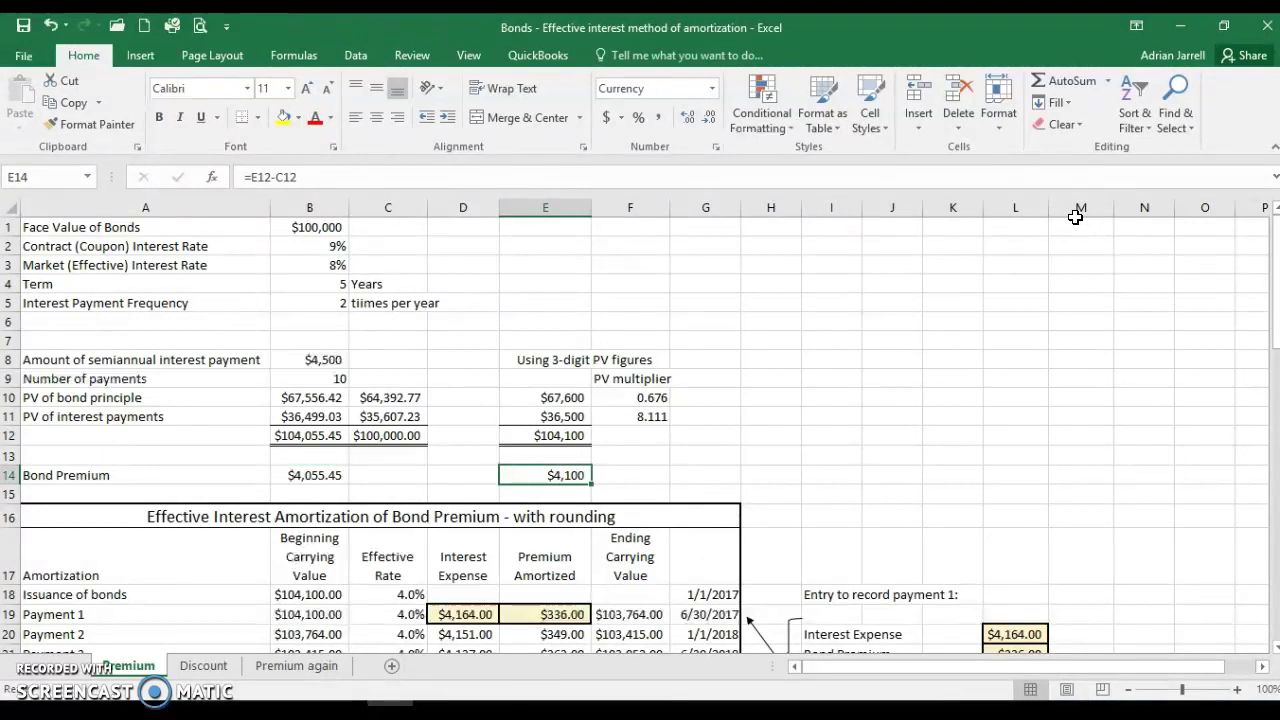
pyautogui.press('Up')
pyautogui.press('Up')
pyautogui.press('Up')
pyautogui.press('Up')
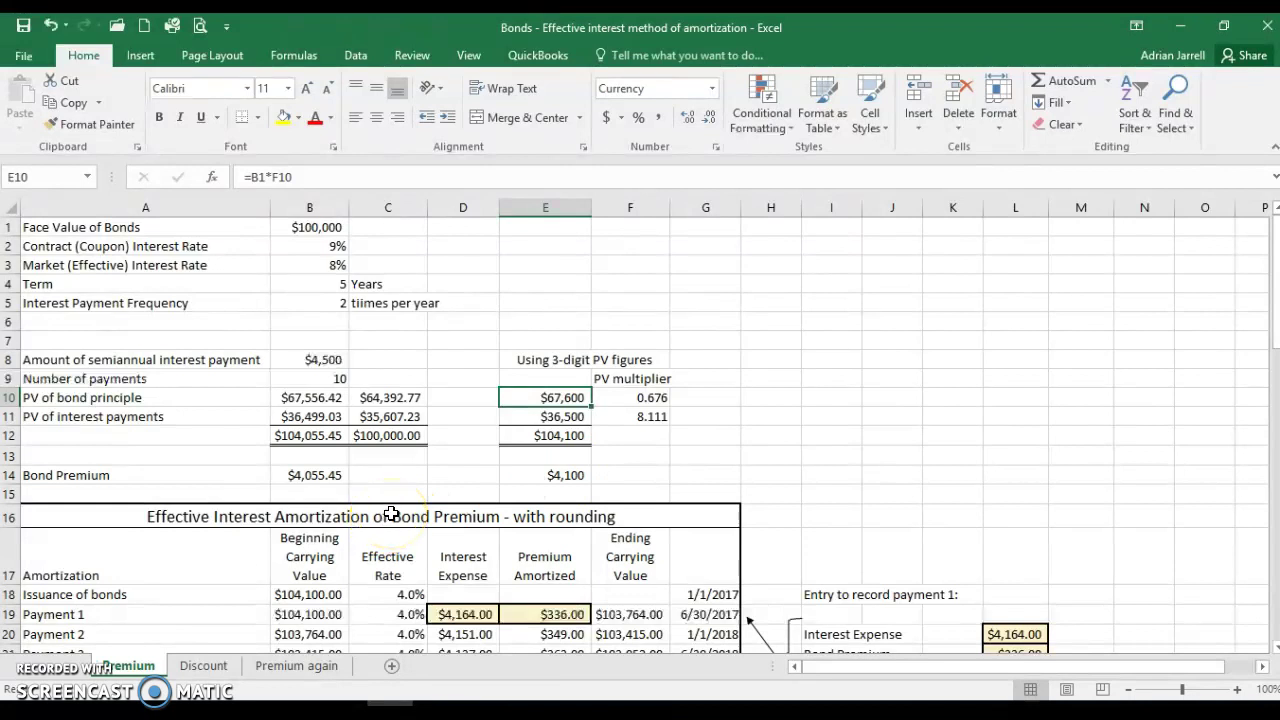
# Review the Payment 1 interest expense formula's references and keep it unchanged
pyautogui.scroll(-3, 390, 514)
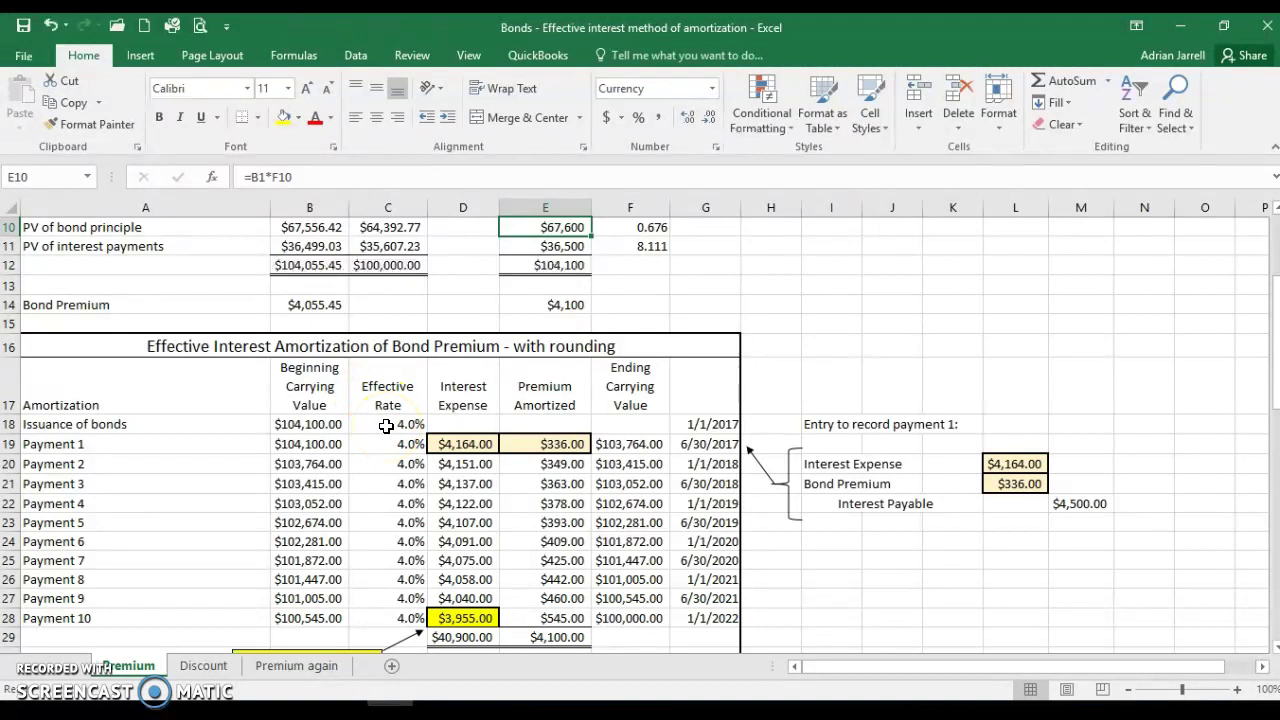
pyautogui.scroll(2, 386, 426)
pyautogui.scroll(1, 354, 258)
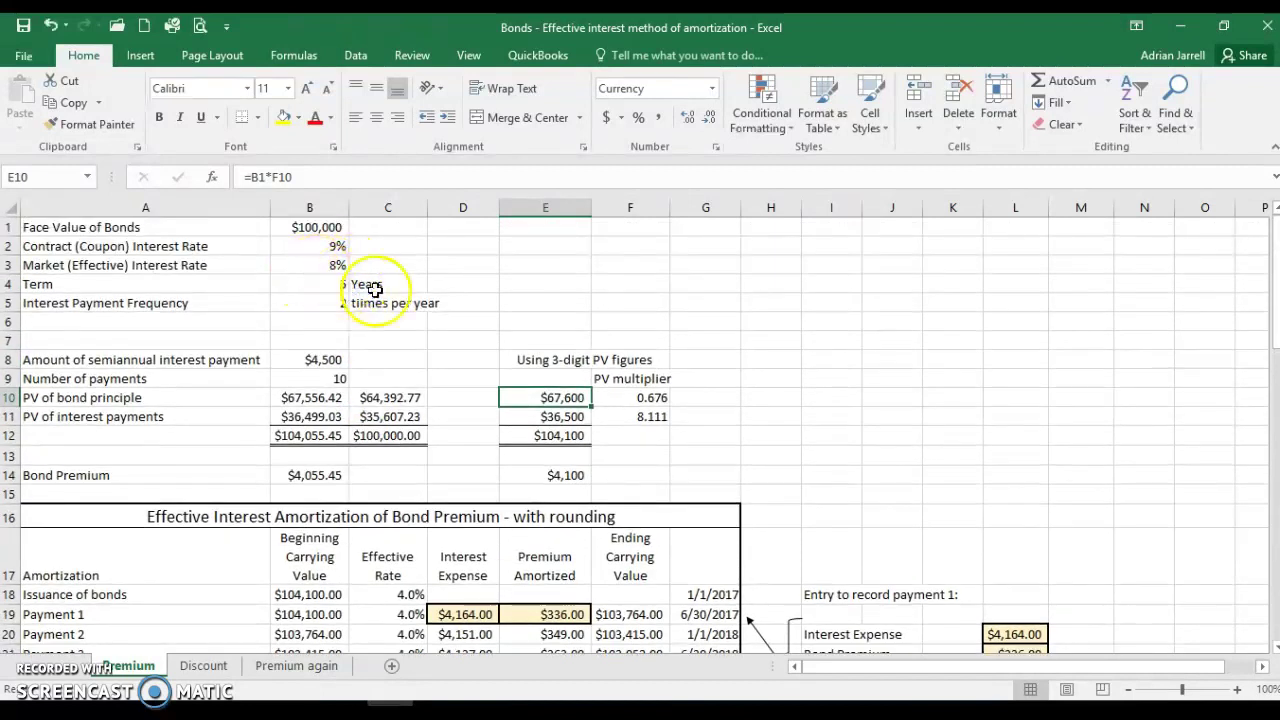
pyautogui.scroll(-3, 375, 288)
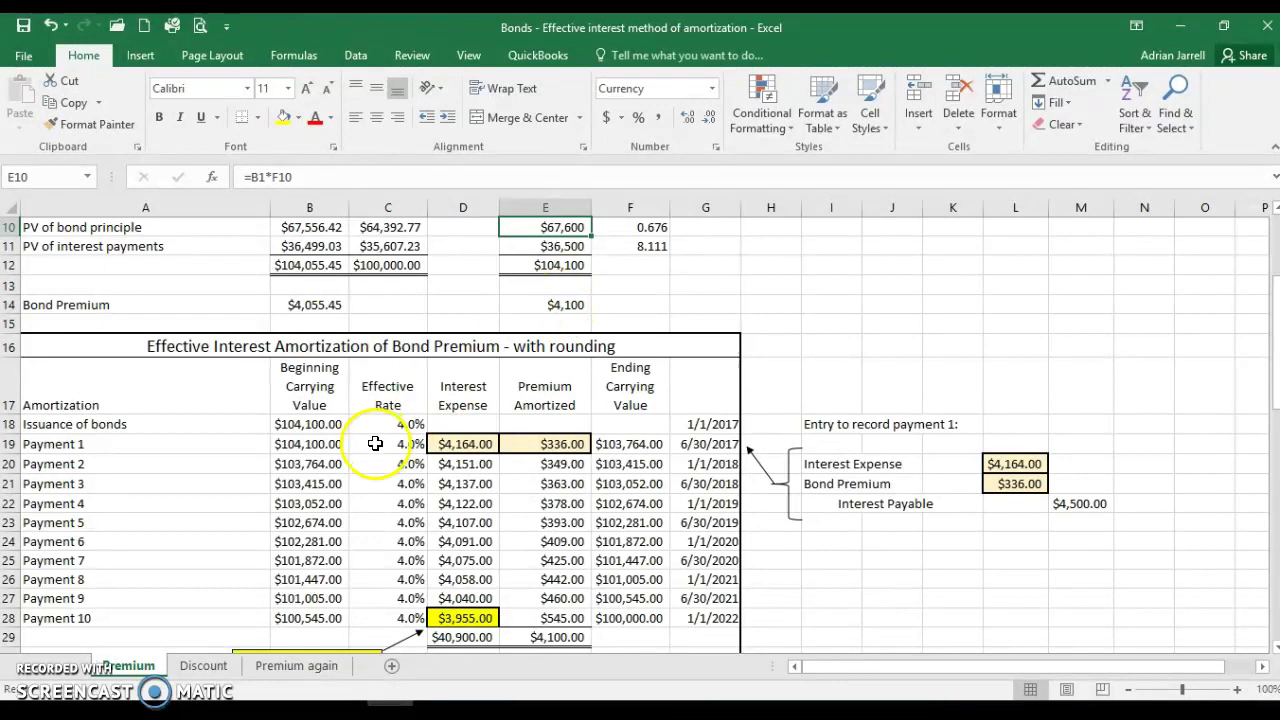
pyautogui.click(462, 444)
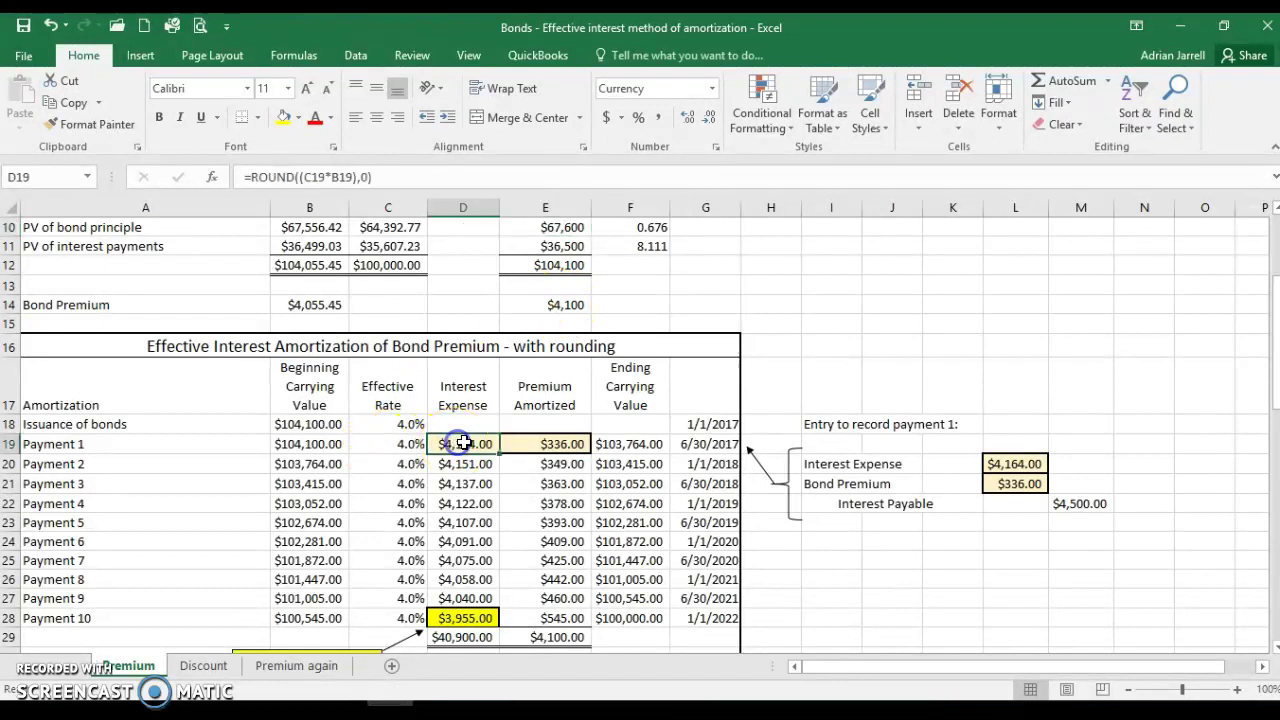
pyautogui.press('F2')
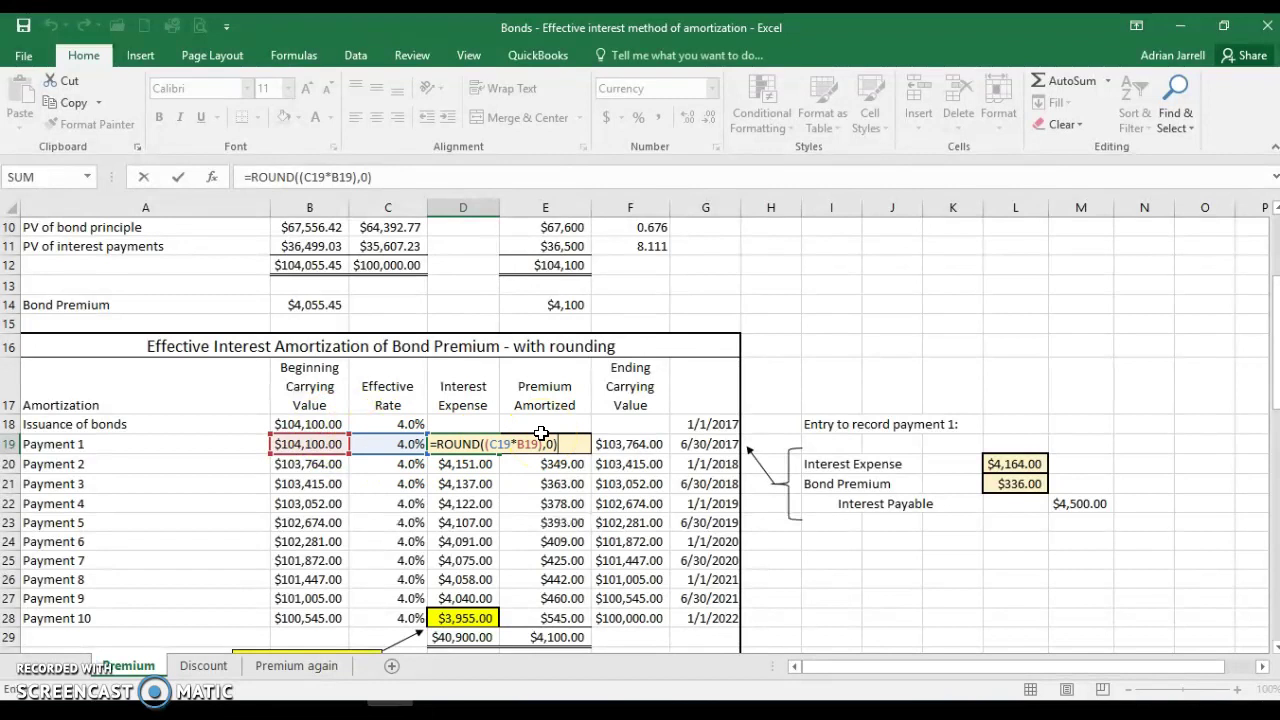
pyautogui.press('Return')
pyautogui.press('Up')
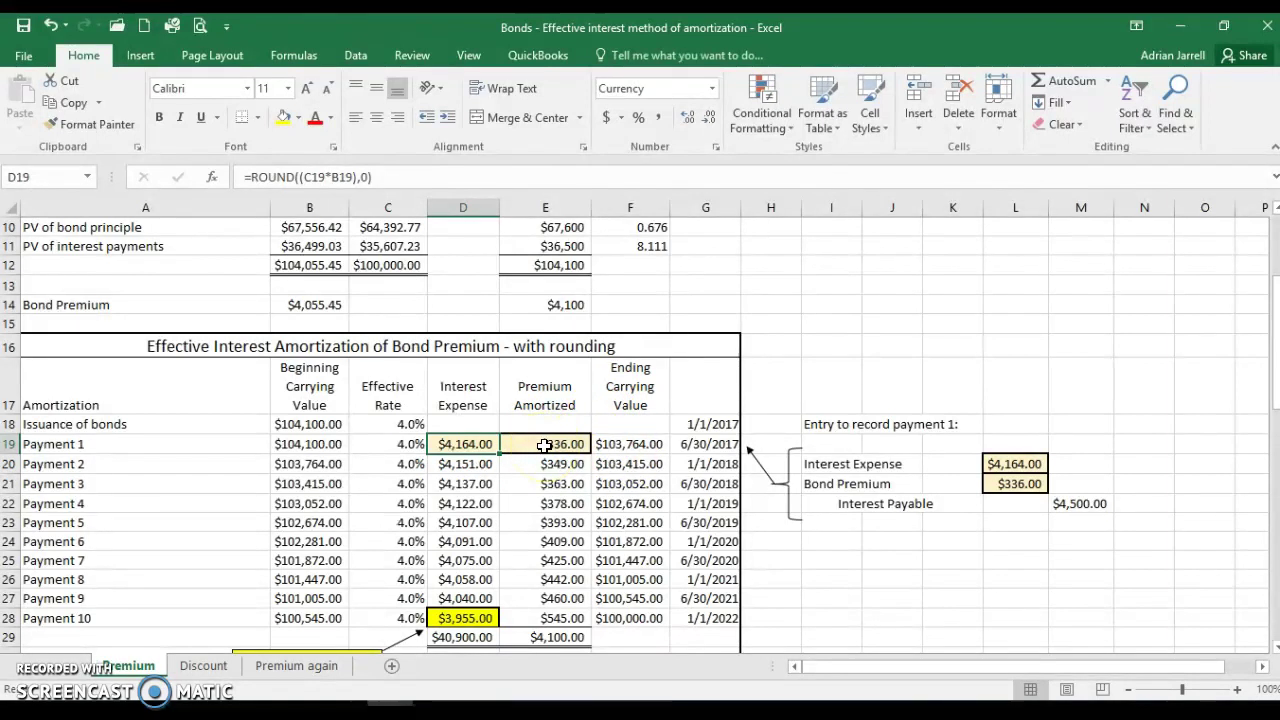
# Review the Payment 1 premium amortized formula's references and keep it unchanged
pyautogui.scroll(1, 334, 331)
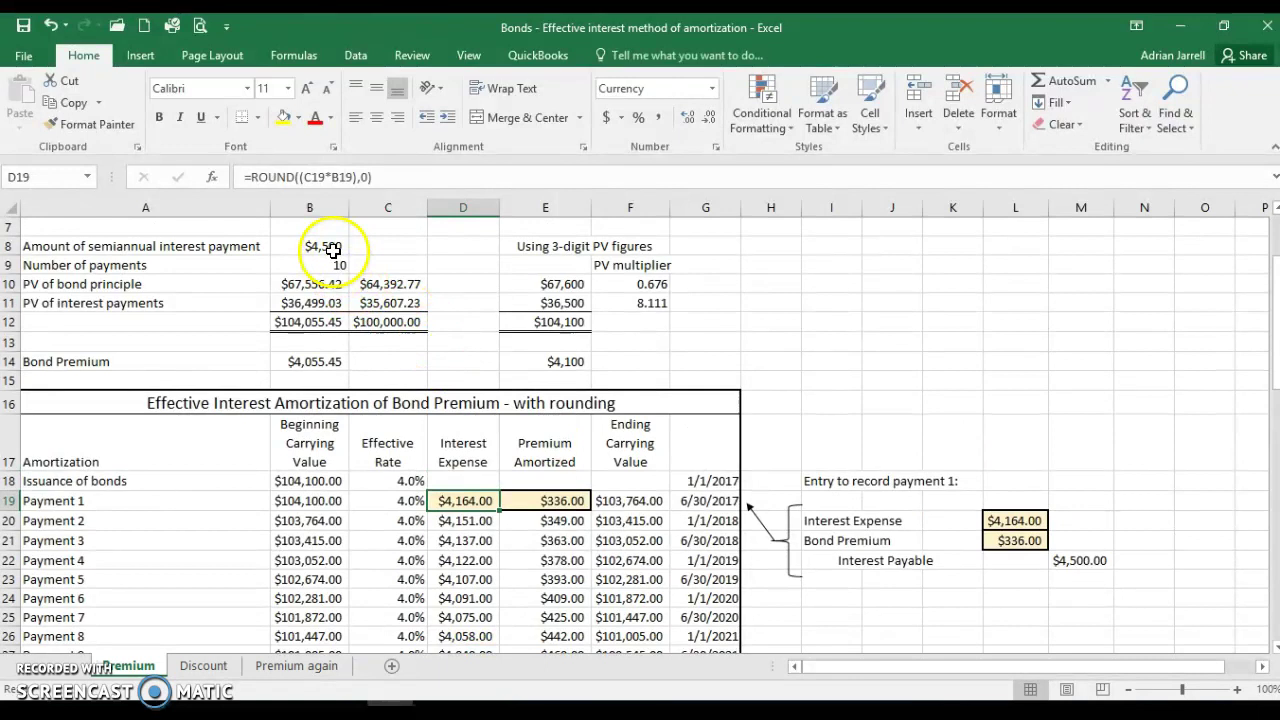
pyautogui.click(566, 497)
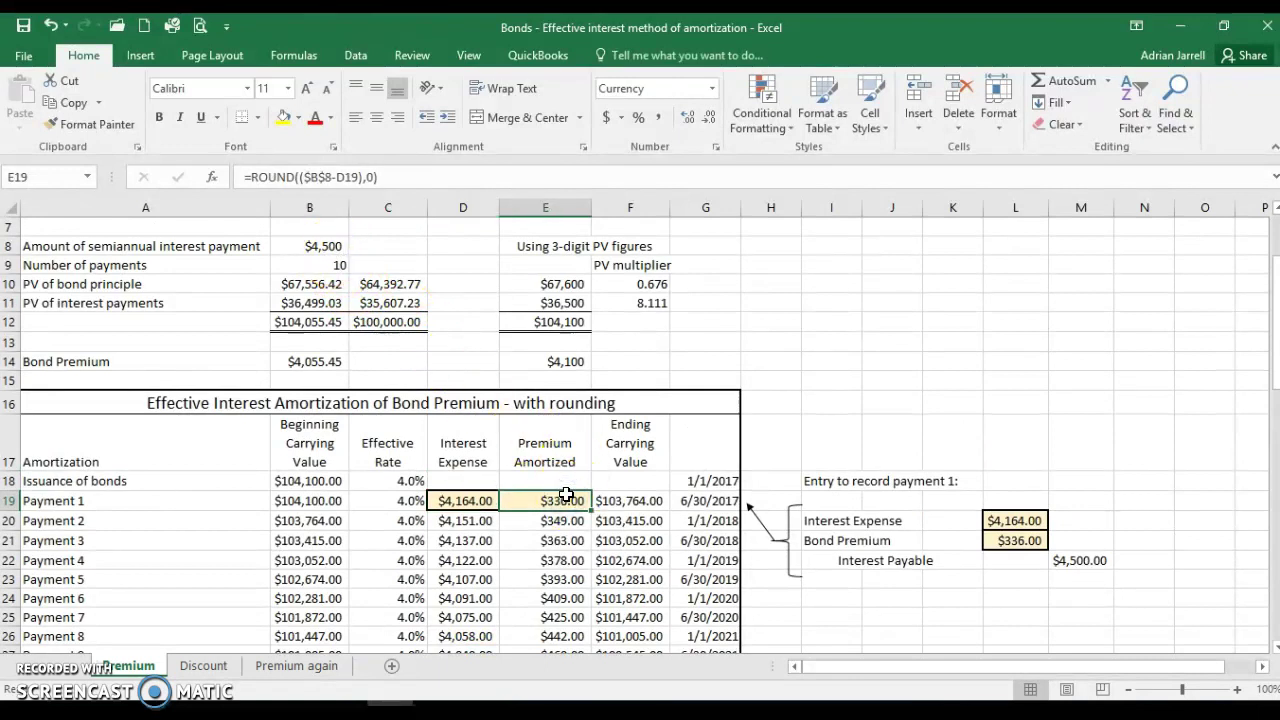
pyautogui.press('F2')
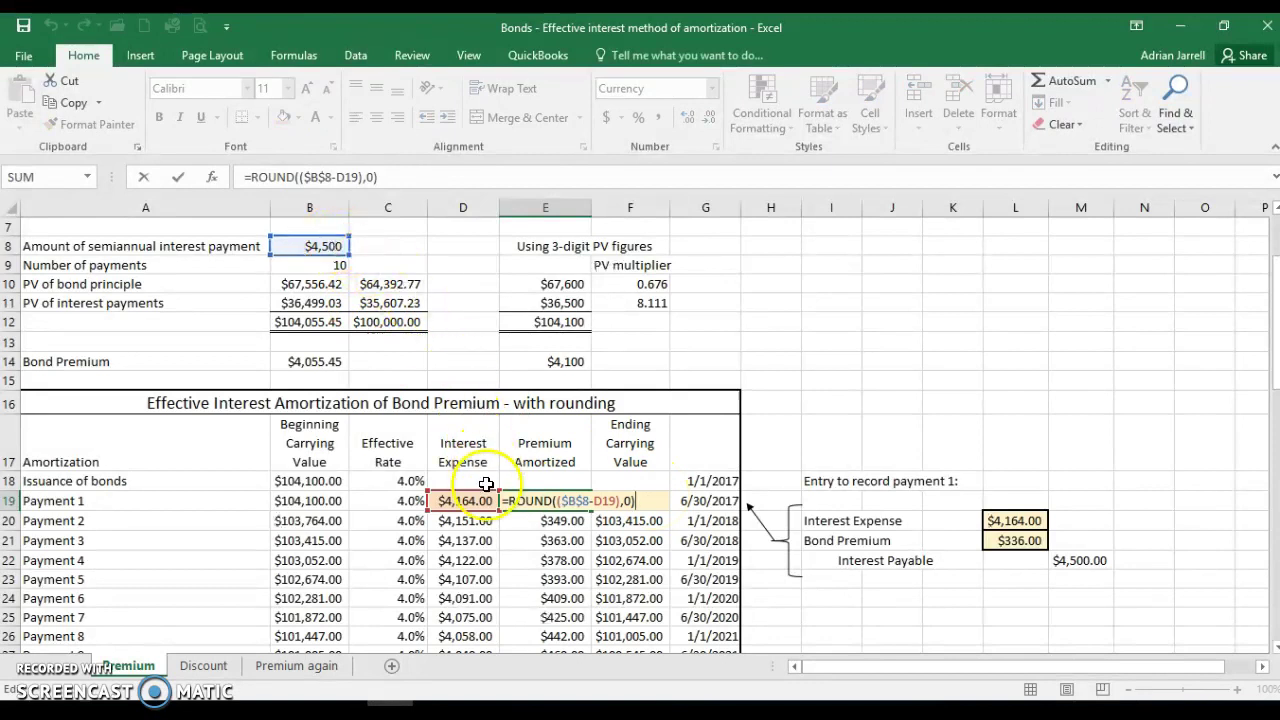
pyautogui.press('Return')
pyautogui.press('Up')
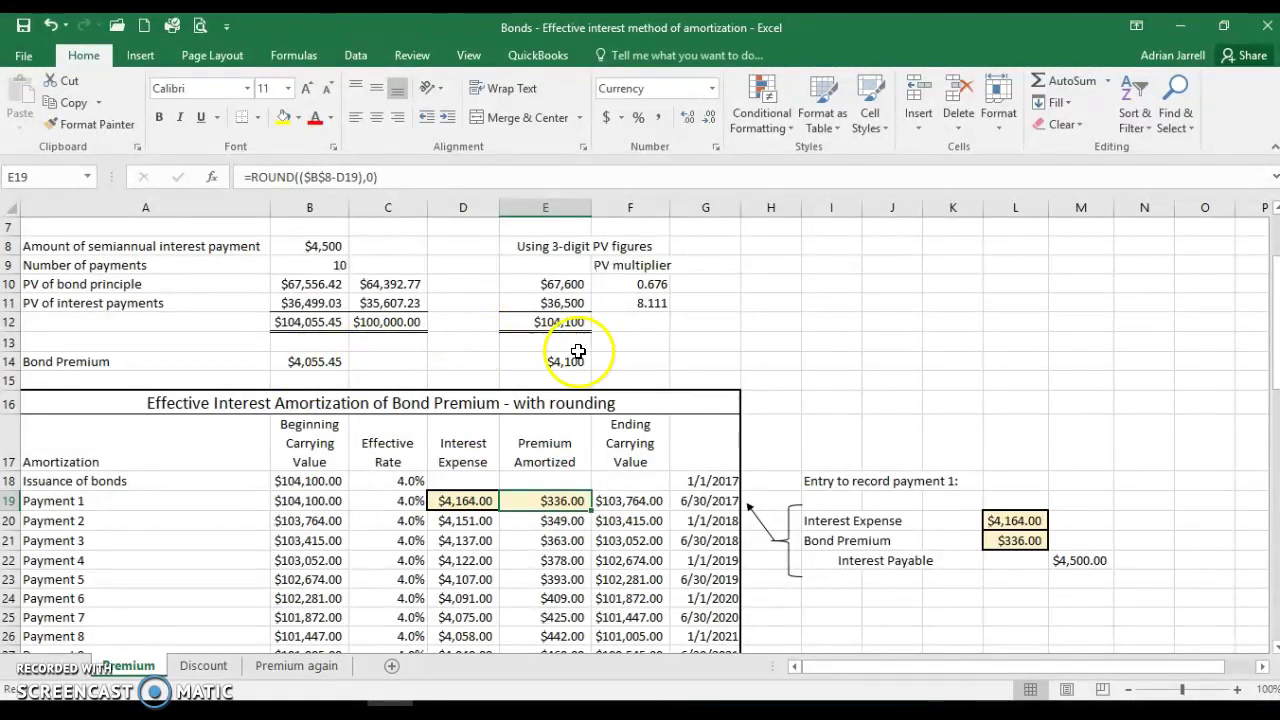
# Close the Outlook notification covering the Payment 1 journal entry
pyautogui.scroll(2, 420, 363)
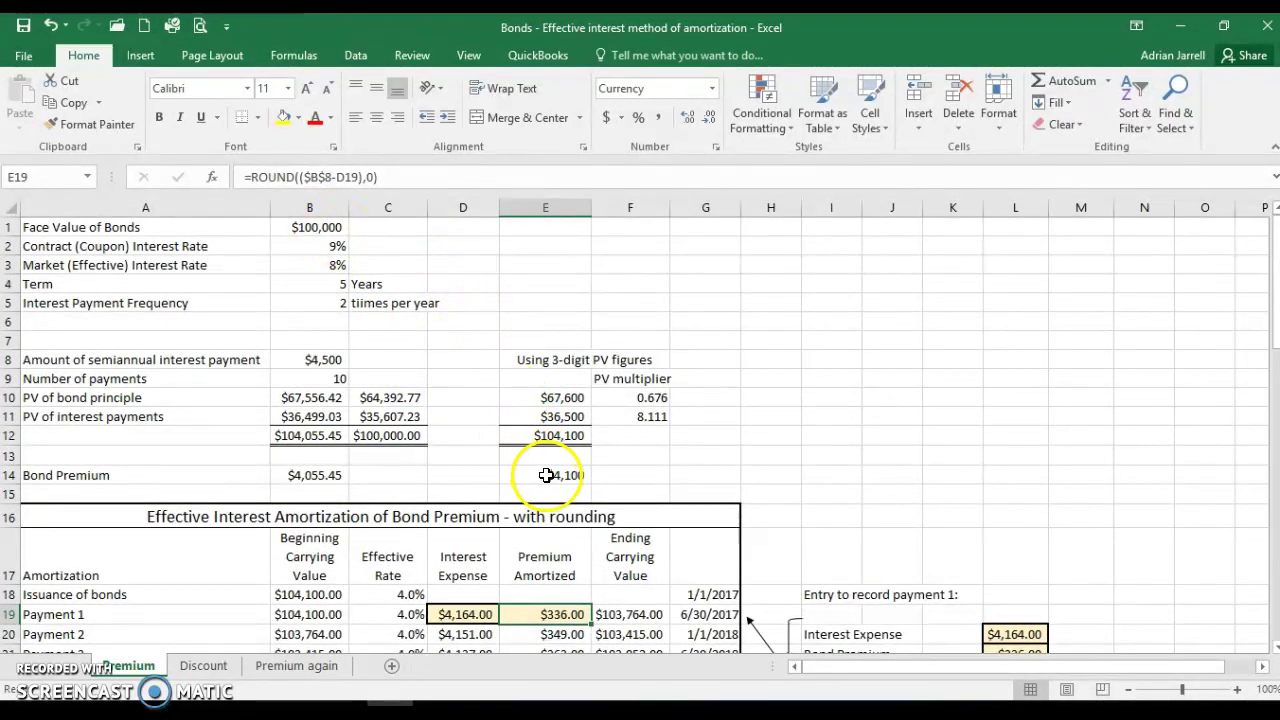
pyautogui.scroll(-1, 546, 475)
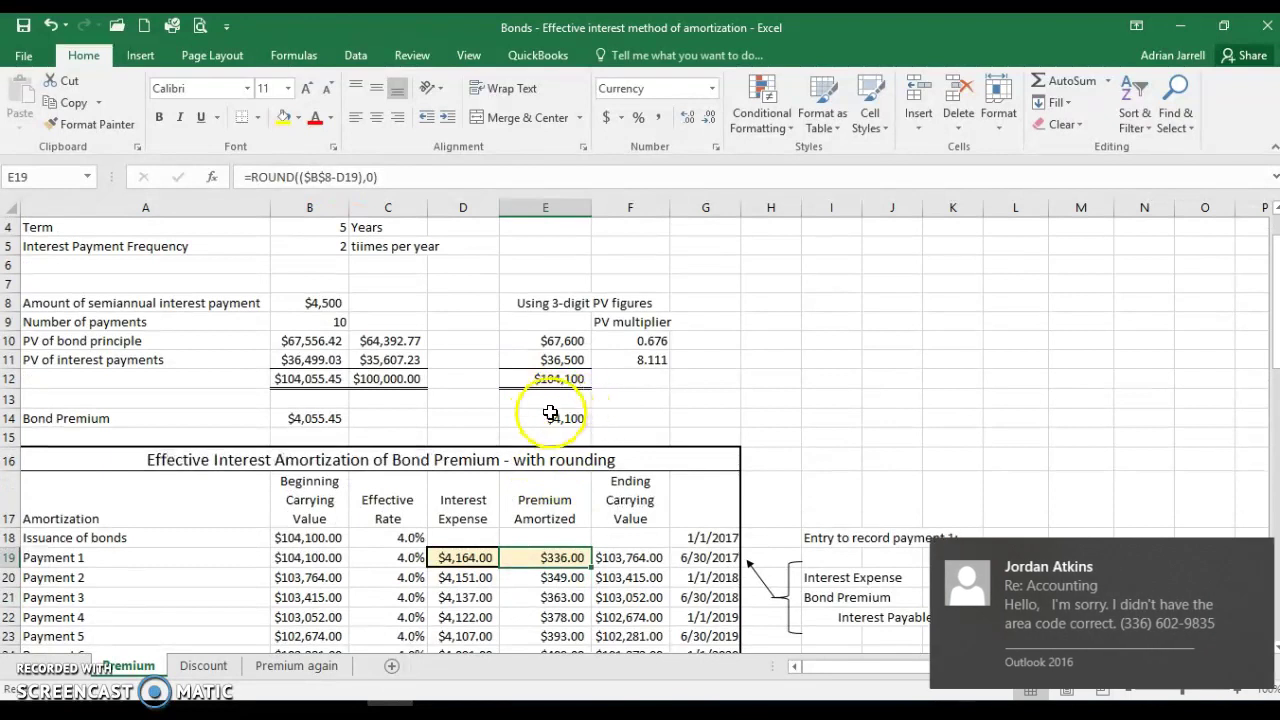
pyautogui.click(1254, 551)
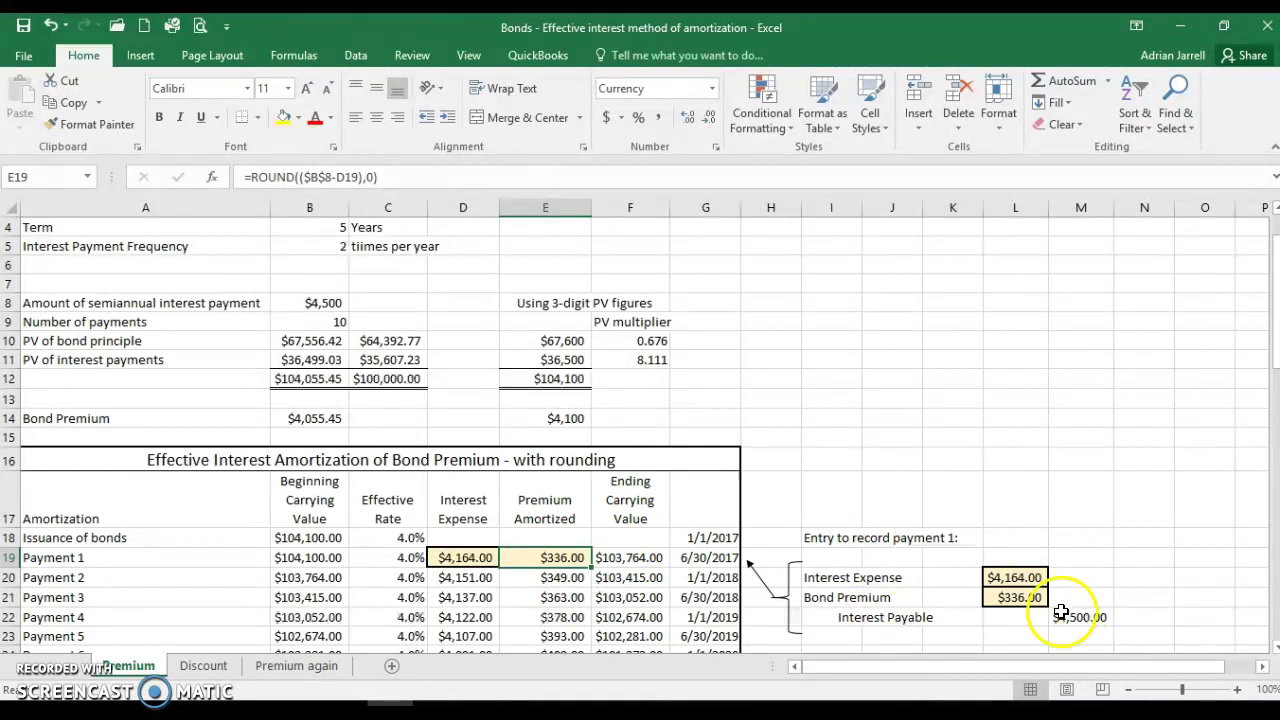
pyautogui.scroll(1, 394, 349)
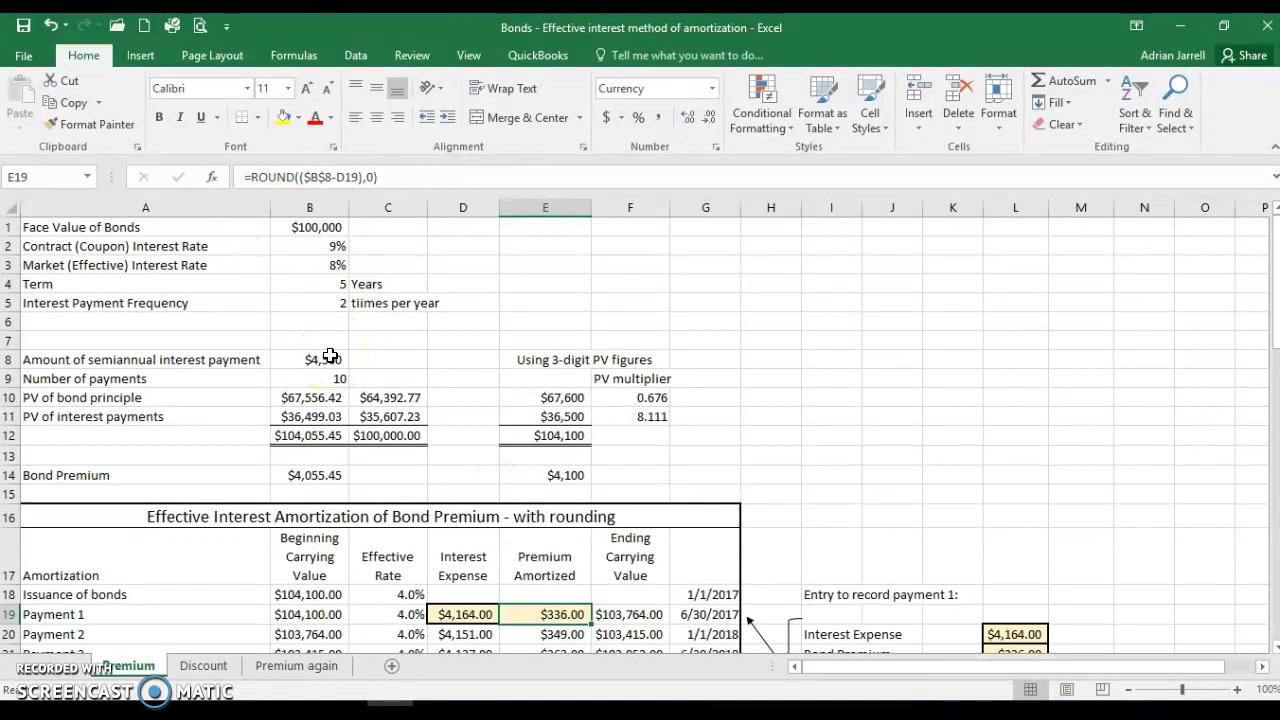
pyautogui.scroll(-3, 330, 356)
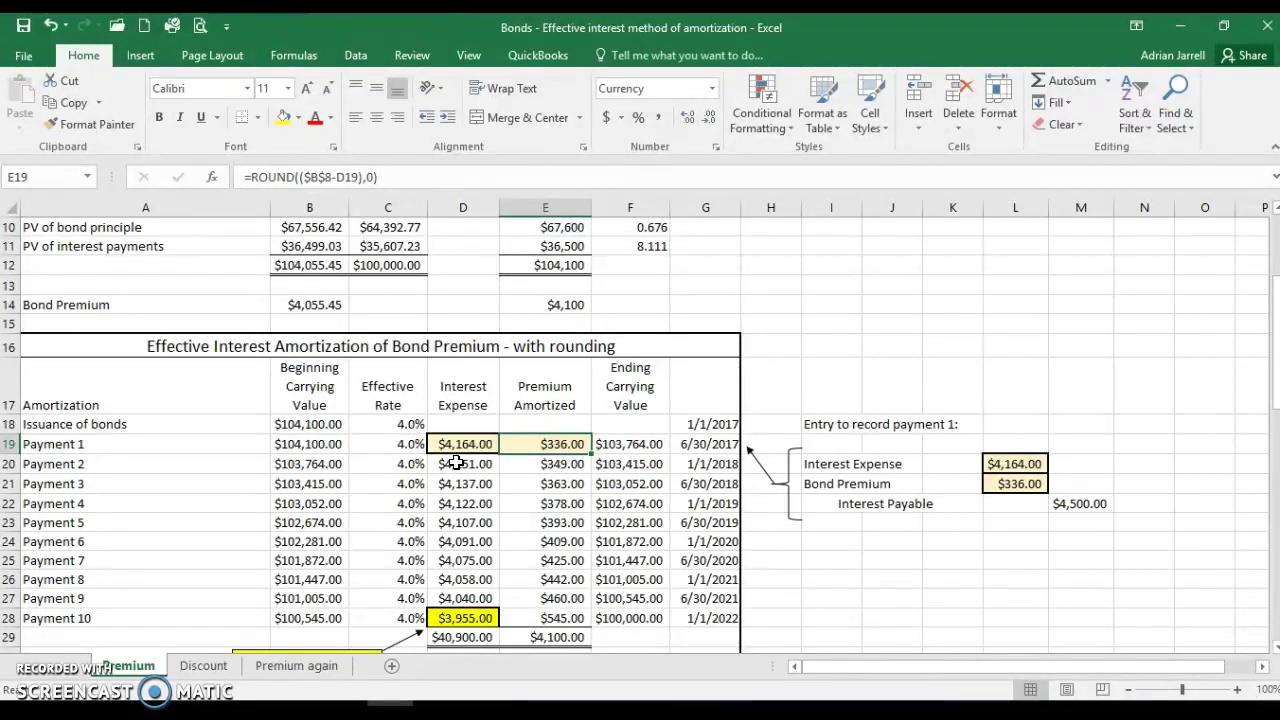
pyautogui.click(551, 463)
pyautogui.press('Down')
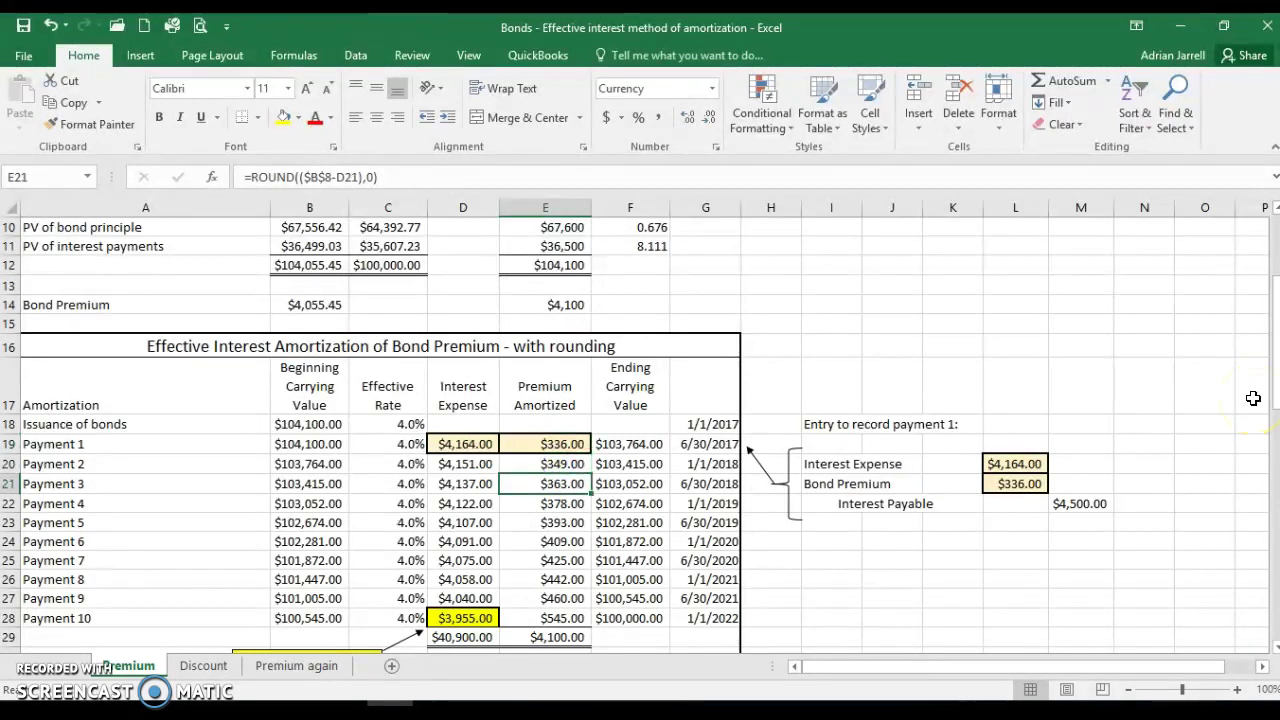
pyautogui.press('Down')
pyautogui.press('Down')
pyautogui.press('Down')
pyautogui.press('Down')
pyautogui.press('Down')
pyautogui.press('Left')
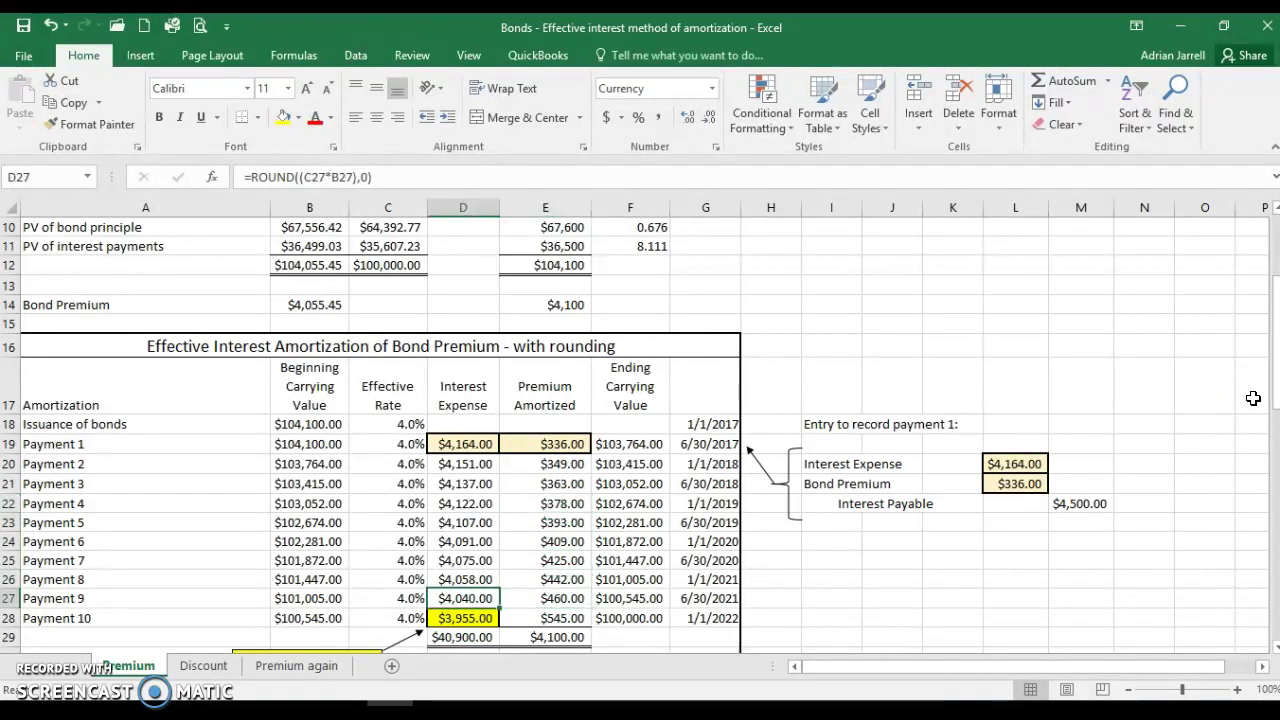
pyautogui.press('Down')
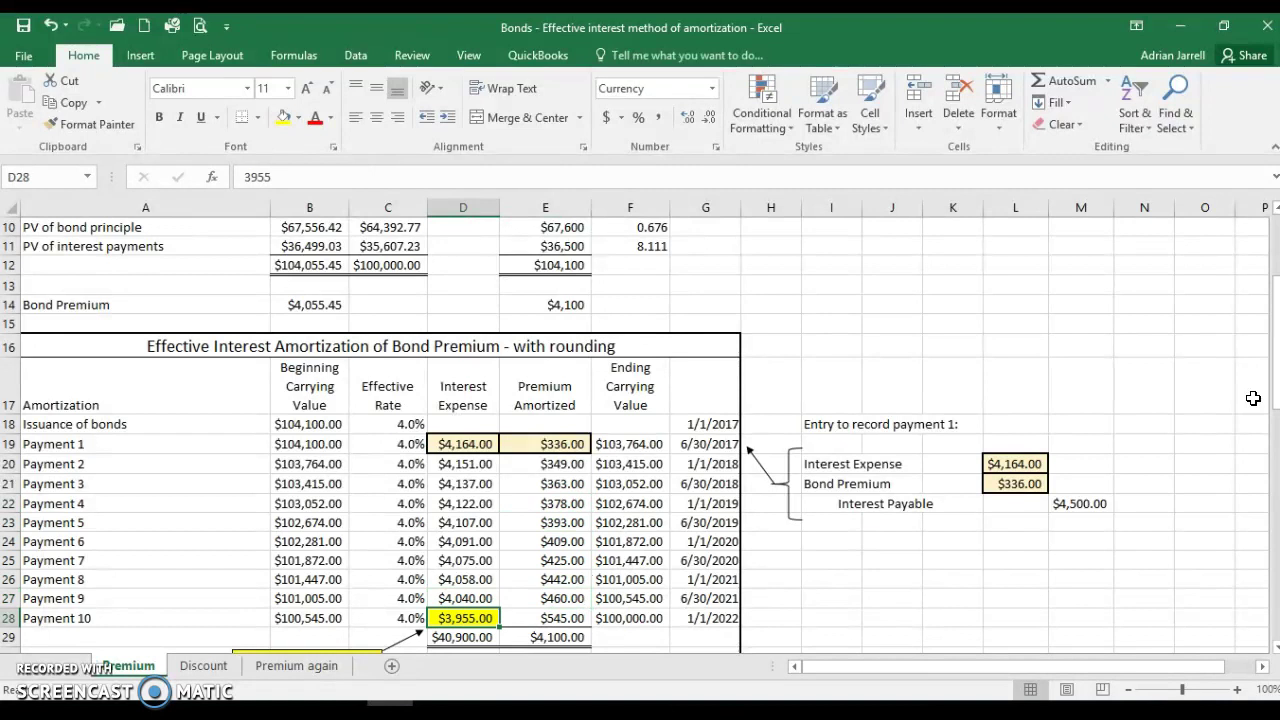
pyautogui.press('Left')
pyautogui.press('Left')
pyautogui.press('Right')
pyautogui.press('Right')
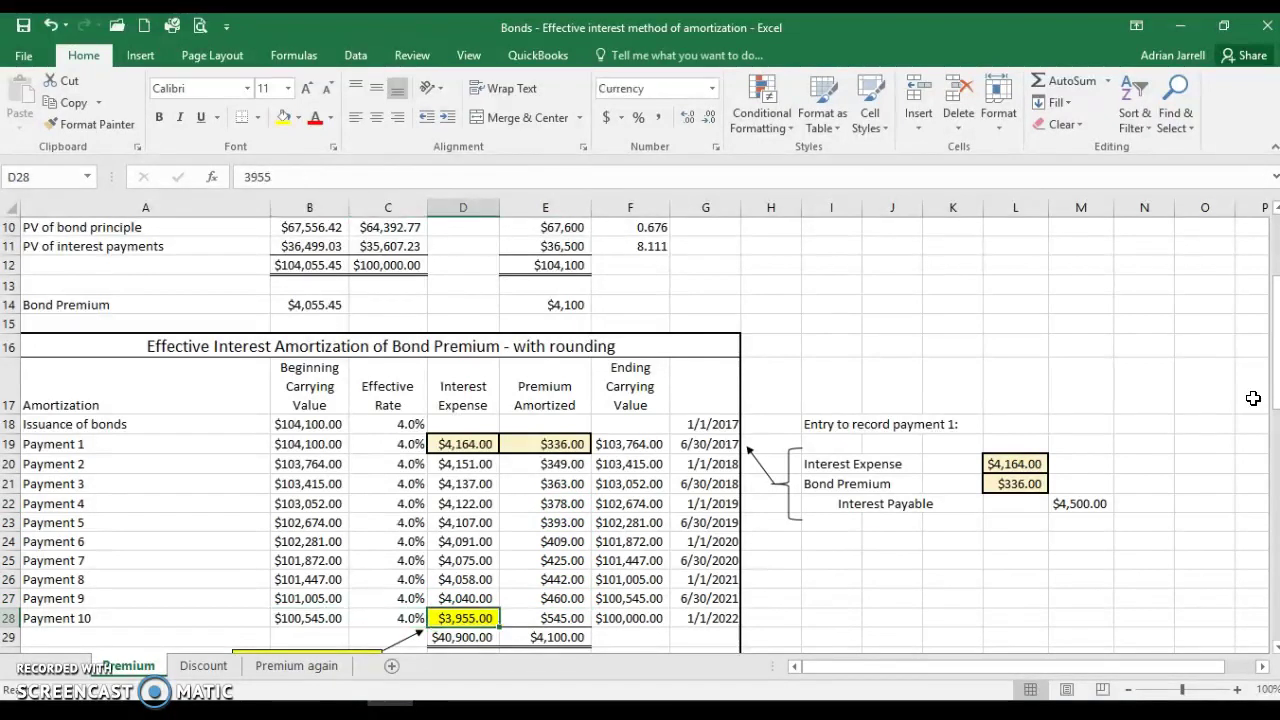
pyautogui.press('Right')
pyautogui.press('Right')
pyautogui.press('Right')
pyautogui.press('Right')
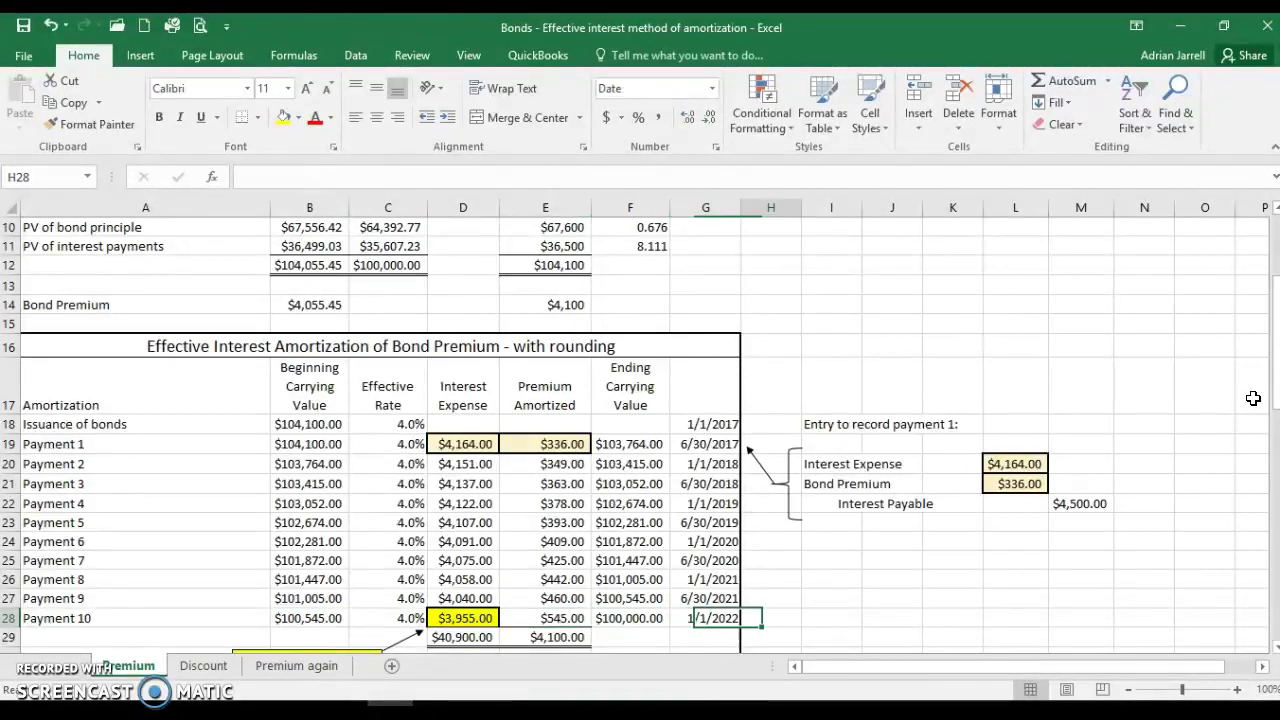
pyautogui.write('=')
pyautogui.press('Left')
pyautogui.press('Left')
pyautogui.press('Left')
pyautogui.press('Left')
pyautogui.press('Left')
pyautogui.press('Left')
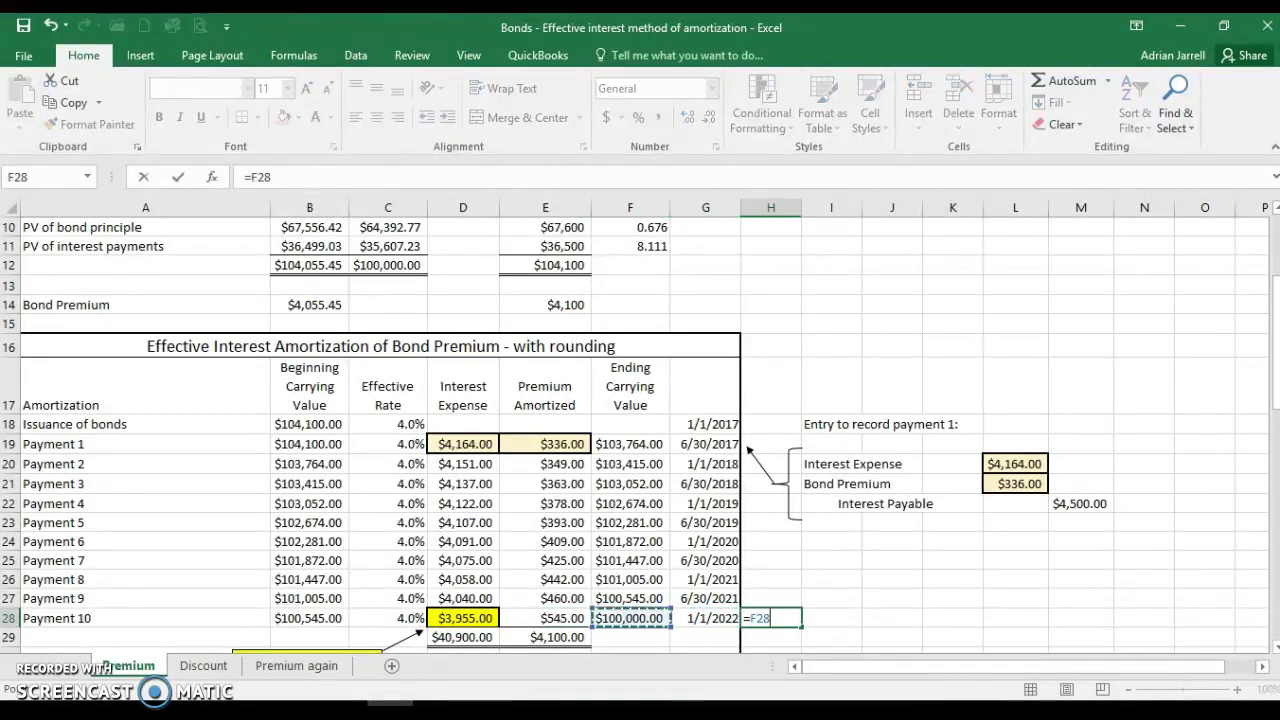
pyautogui.write('*')
pyautogui.press('Left')
pyautogui.press('Left')
pyautogui.press('Left')
pyautogui.press('Left')
pyautogui.press('Left')
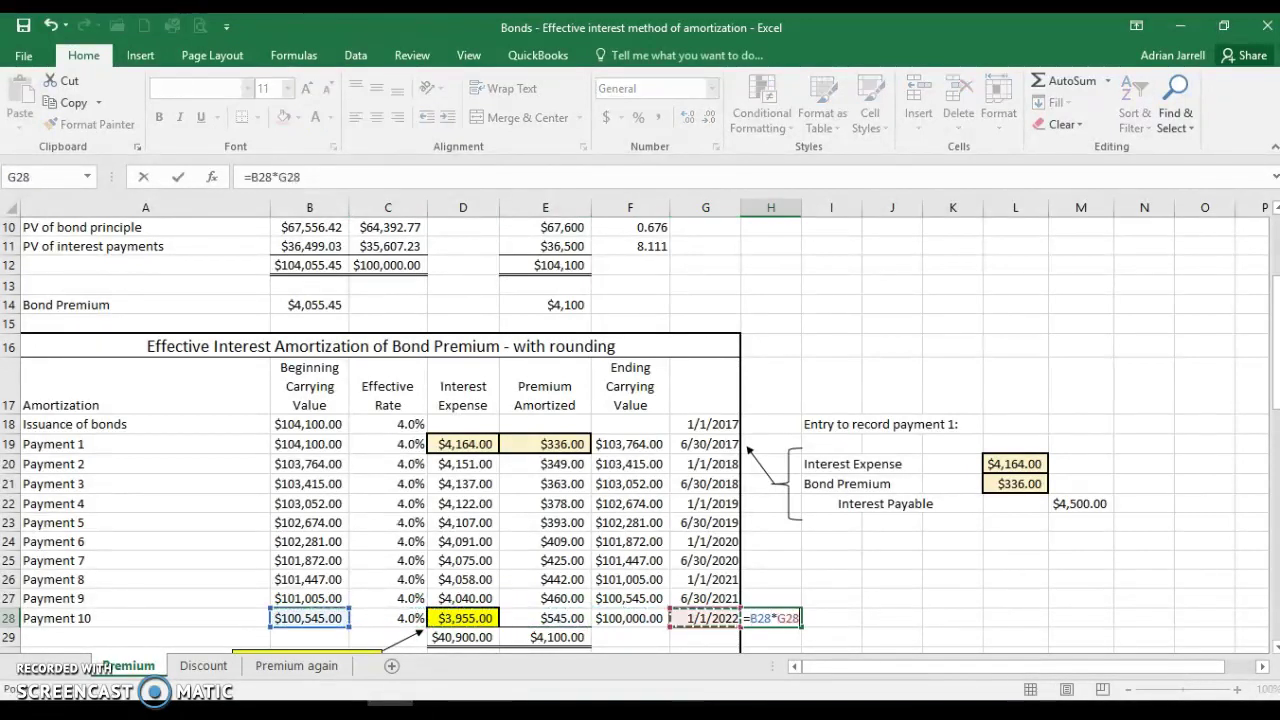
pyautogui.press('Return')
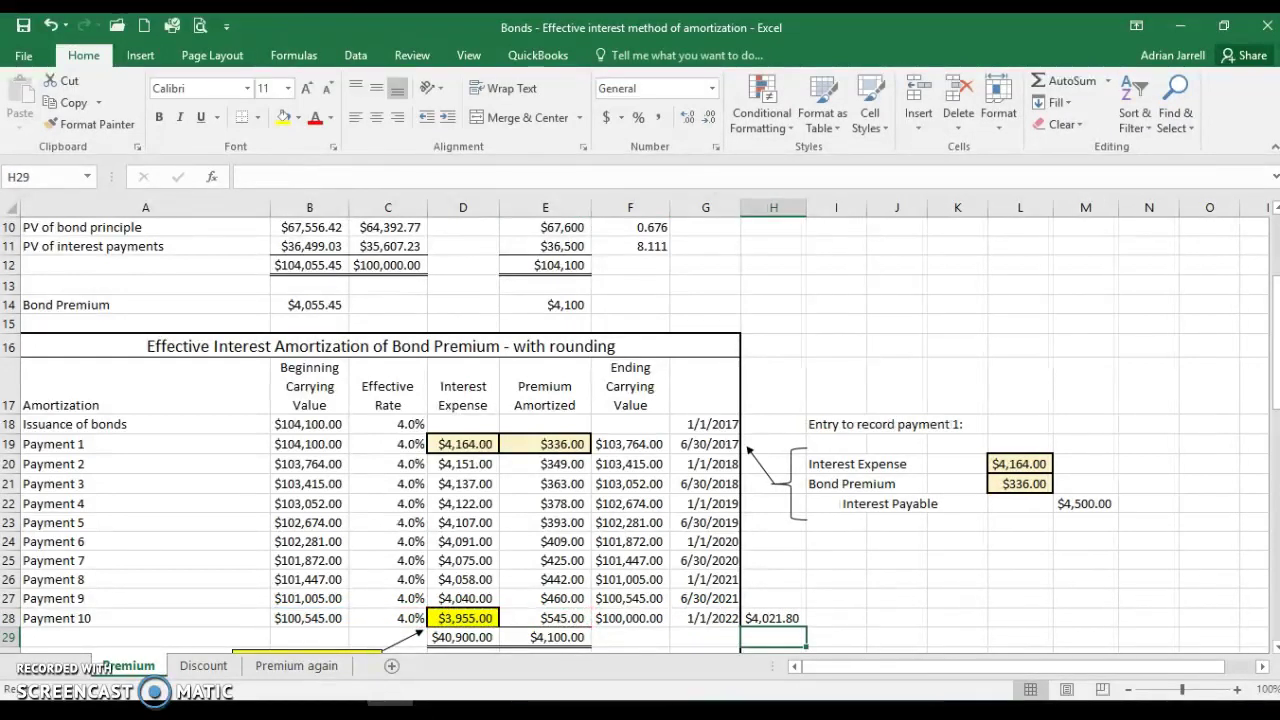
pyautogui.click(773, 618)
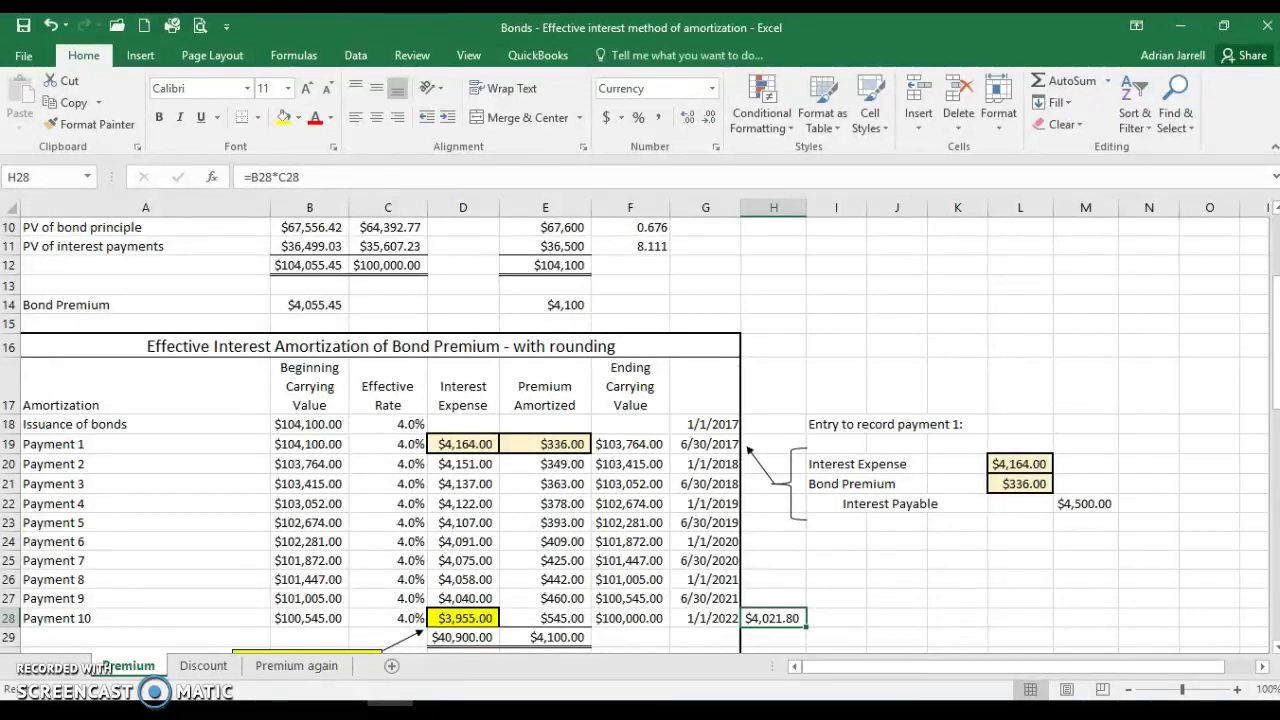
pyautogui.press('Left')
pyautogui.press('Left')
pyautogui.press('Left')
pyautogui.press('Left')
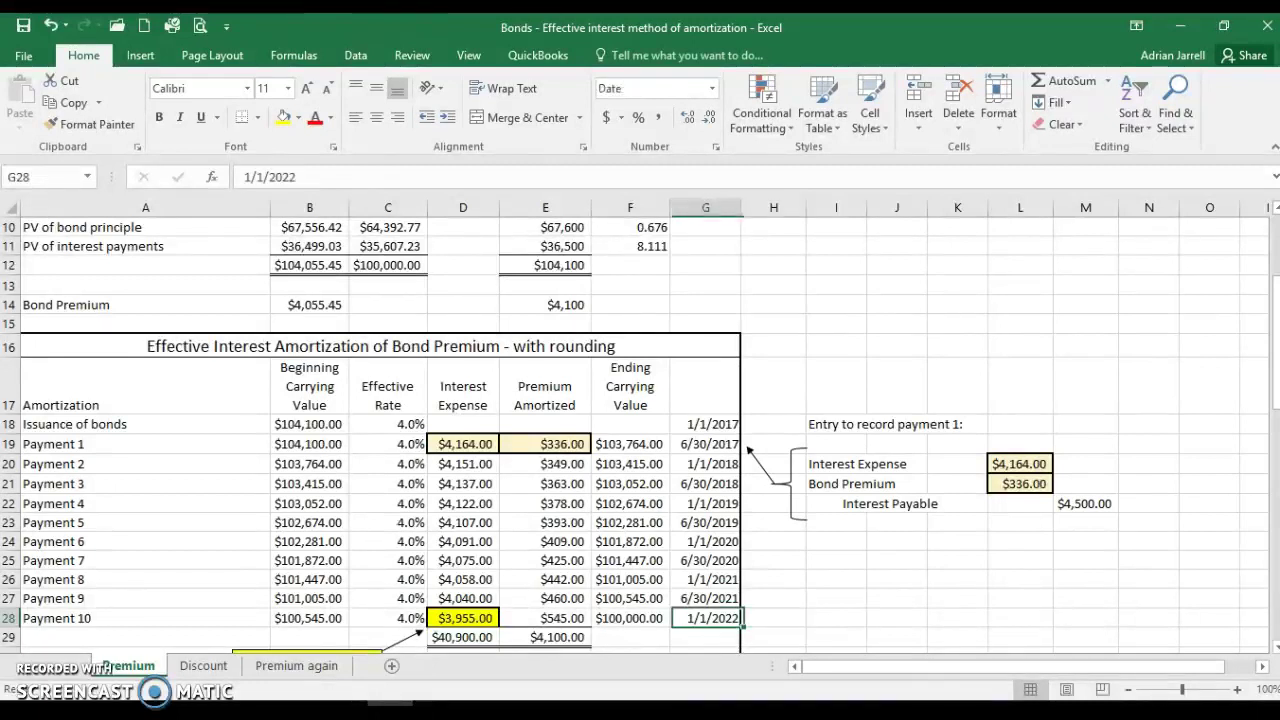
pyautogui.press('Left')
pyautogui.press('Right')
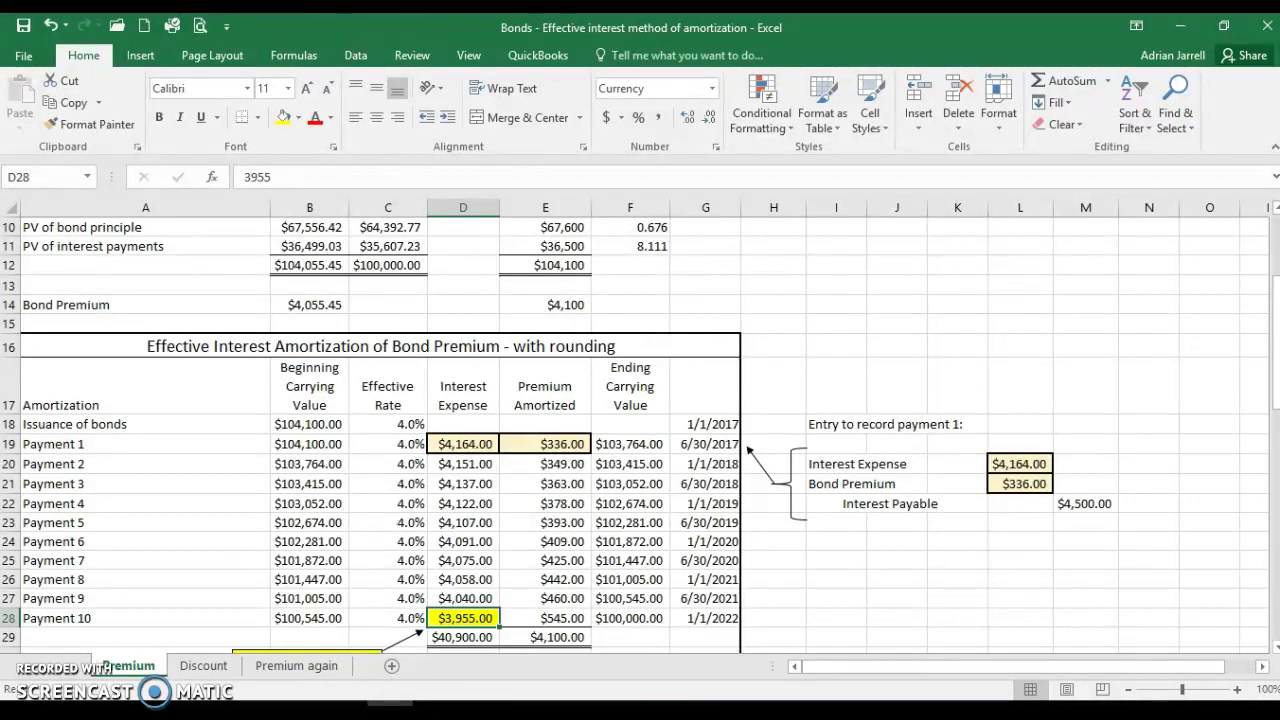
# Check the $40,900.00 interest total and F28's =B28-E28, then scroll to the unrounded table
pyautogui.moveTo(452, 444); pyautogui.dragTo(470, 620)
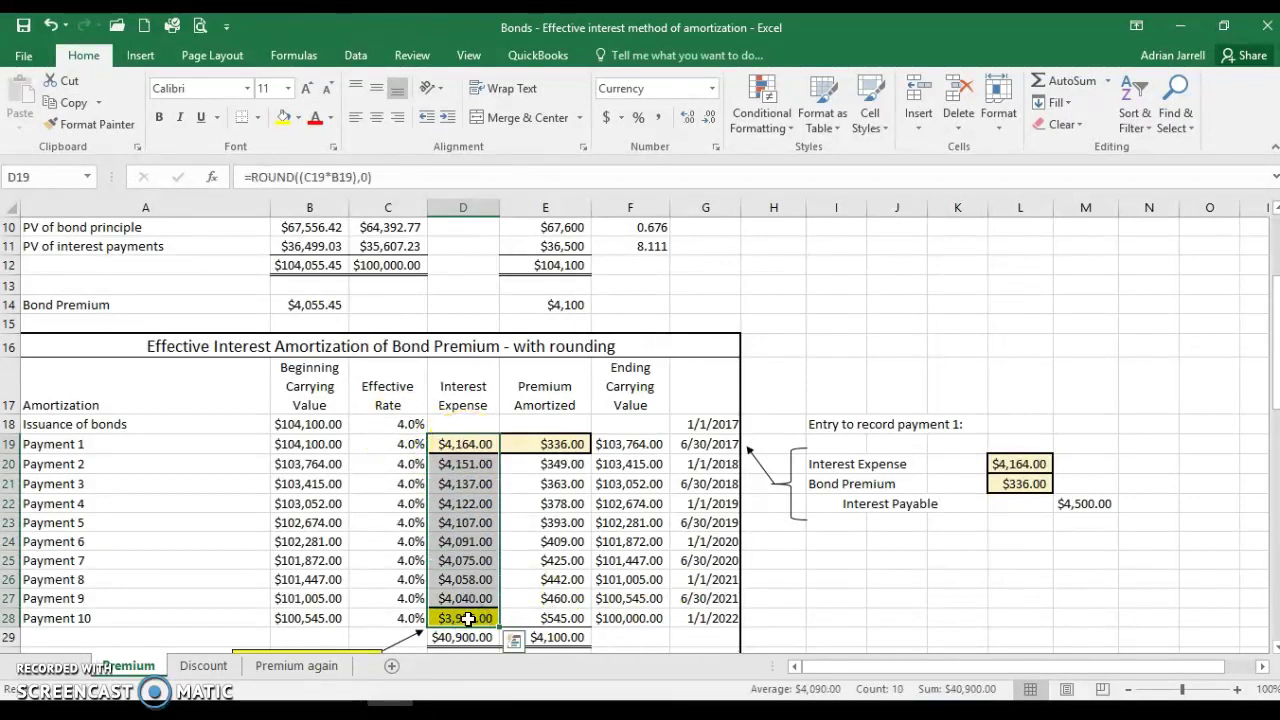
pyautogui.click(467, 619)
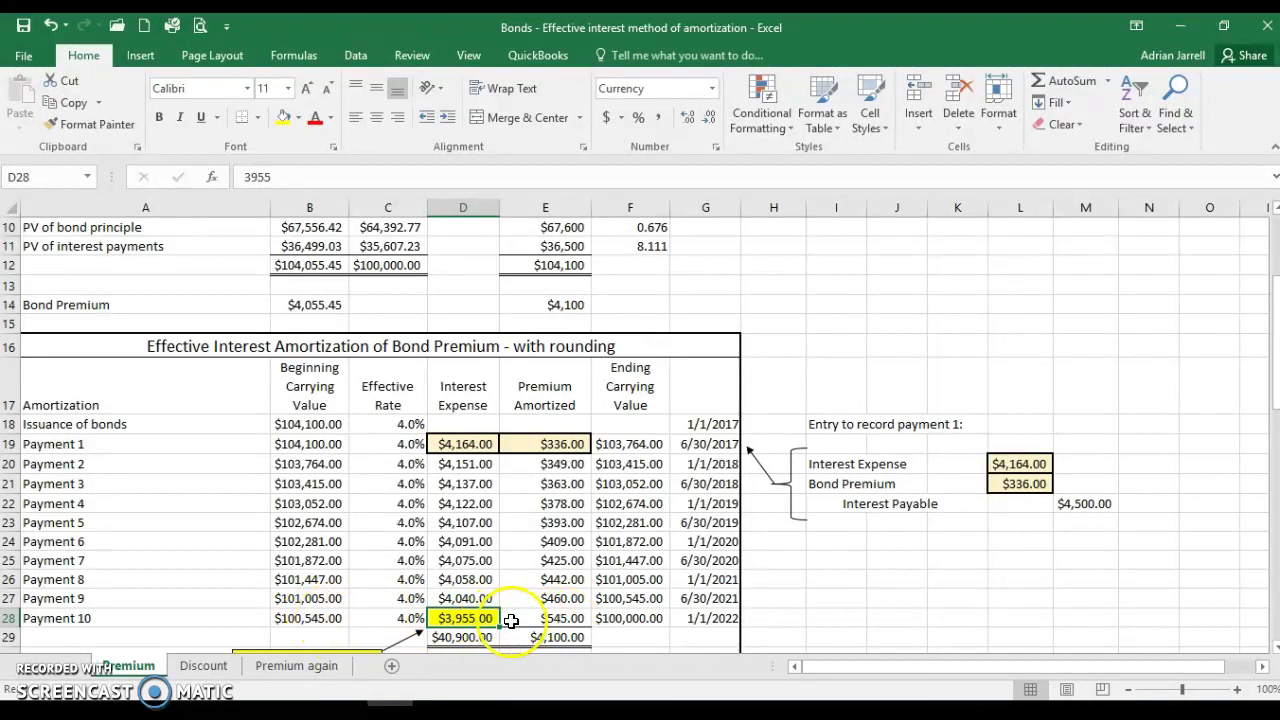
pyautogui.click(640, 619)
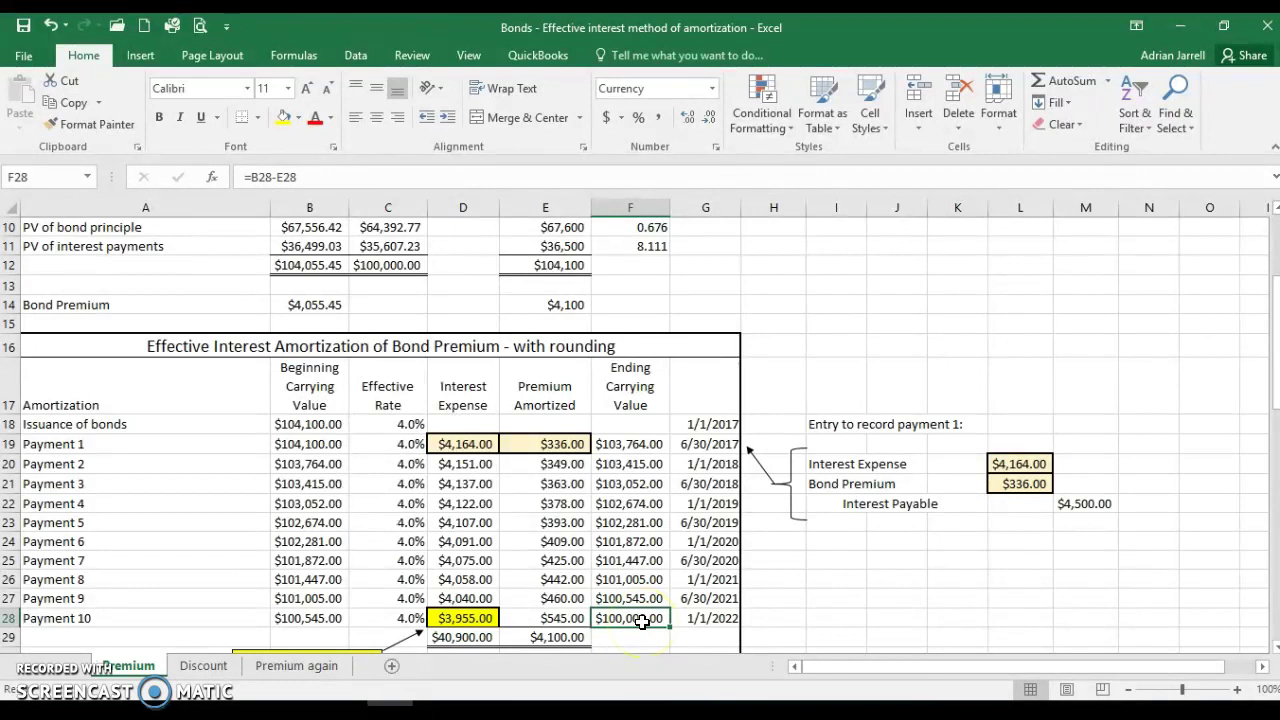
pyautogui.scroll(-1, 642, 621)
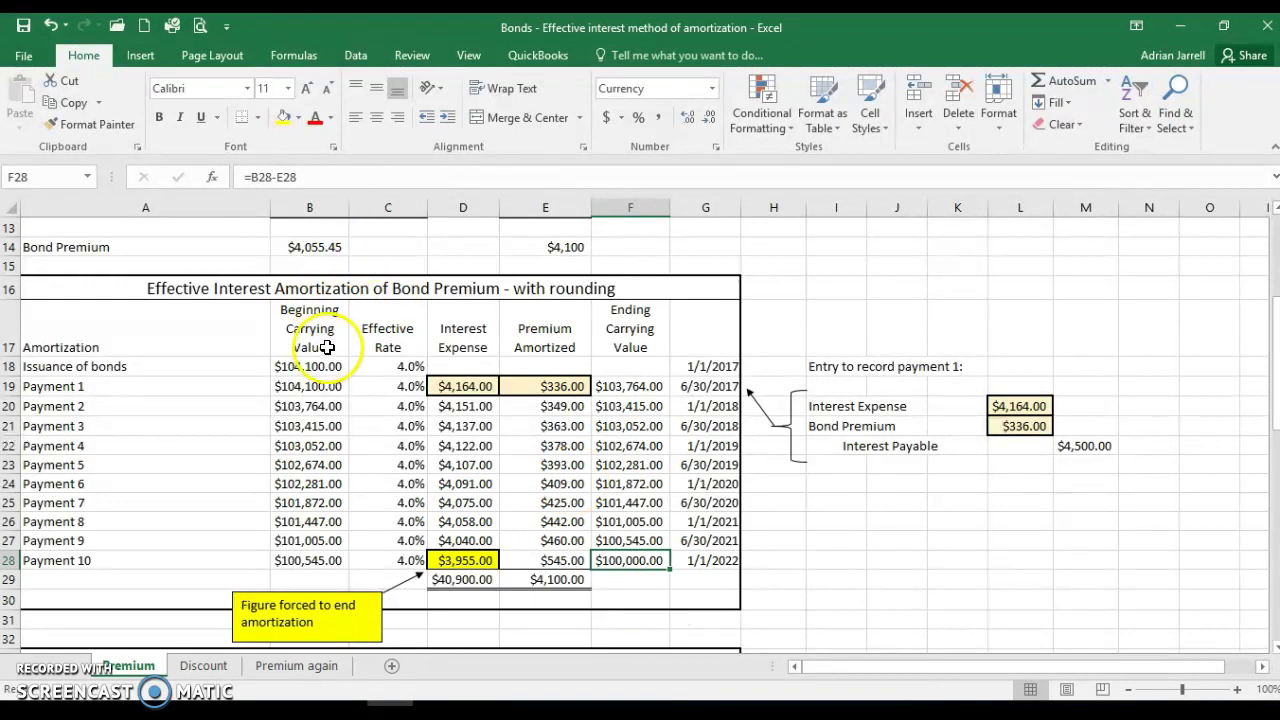
pyautogui.scroll(-6, 485, 366)
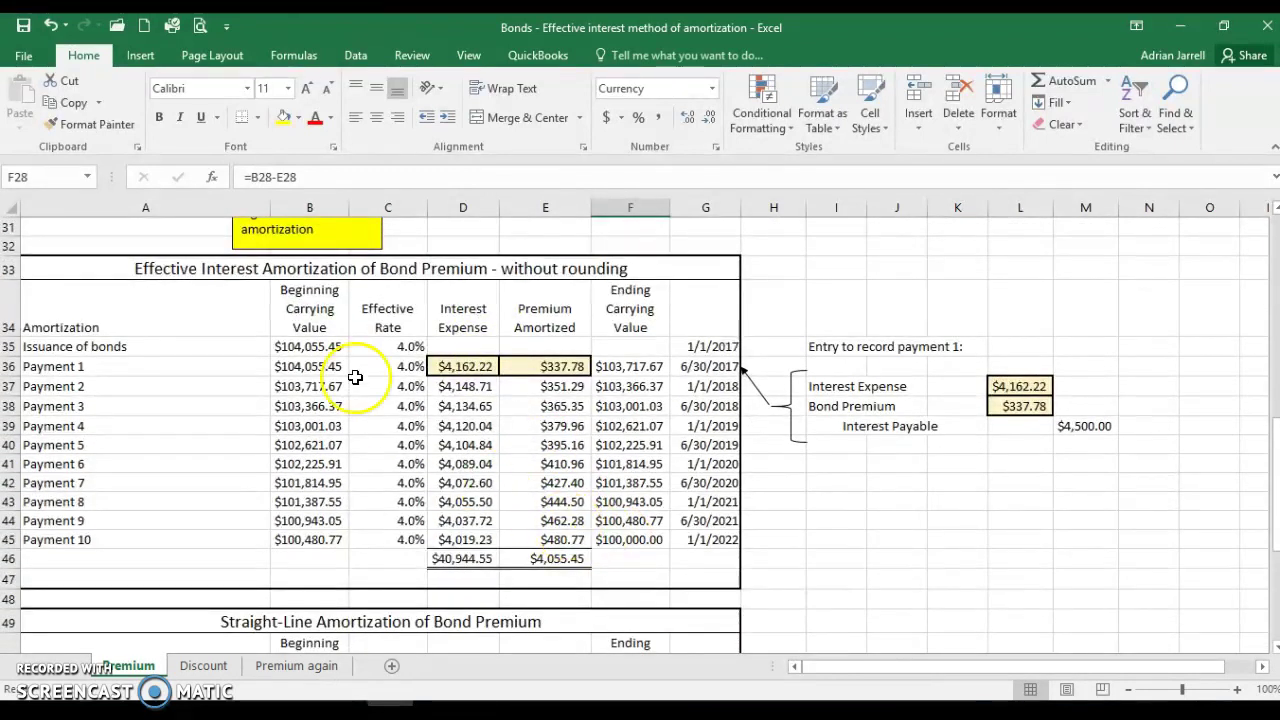
# Check B35's =B1+B14, review the unrounded and Straight-Line tables, then go to Discount
pyautogui.click(309, 349)
pyautogui.scroll(7, 410, 395)
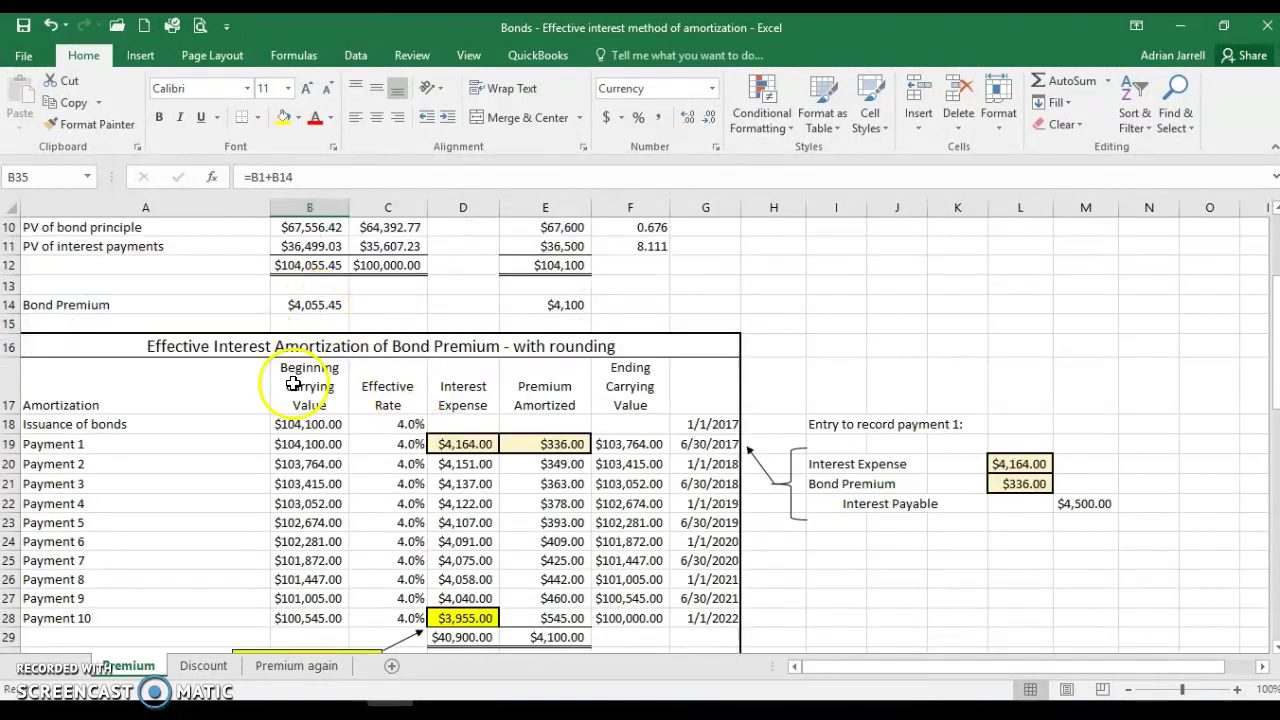
pyautogui.scroll(-2, 461, 414)
pyautogui.scroll(-3, 461, 414)
pyautogui.scroll(-2, 465, 390)
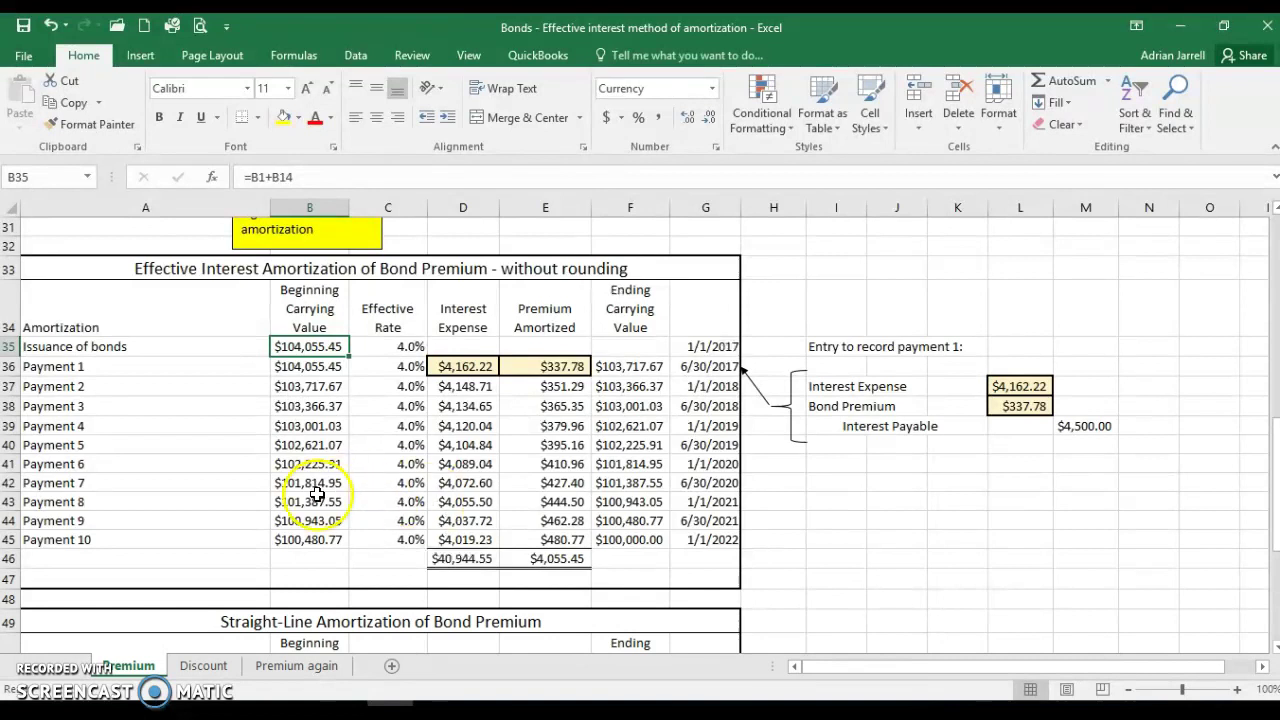
pyautogui.scroll(-5, 324, 487)
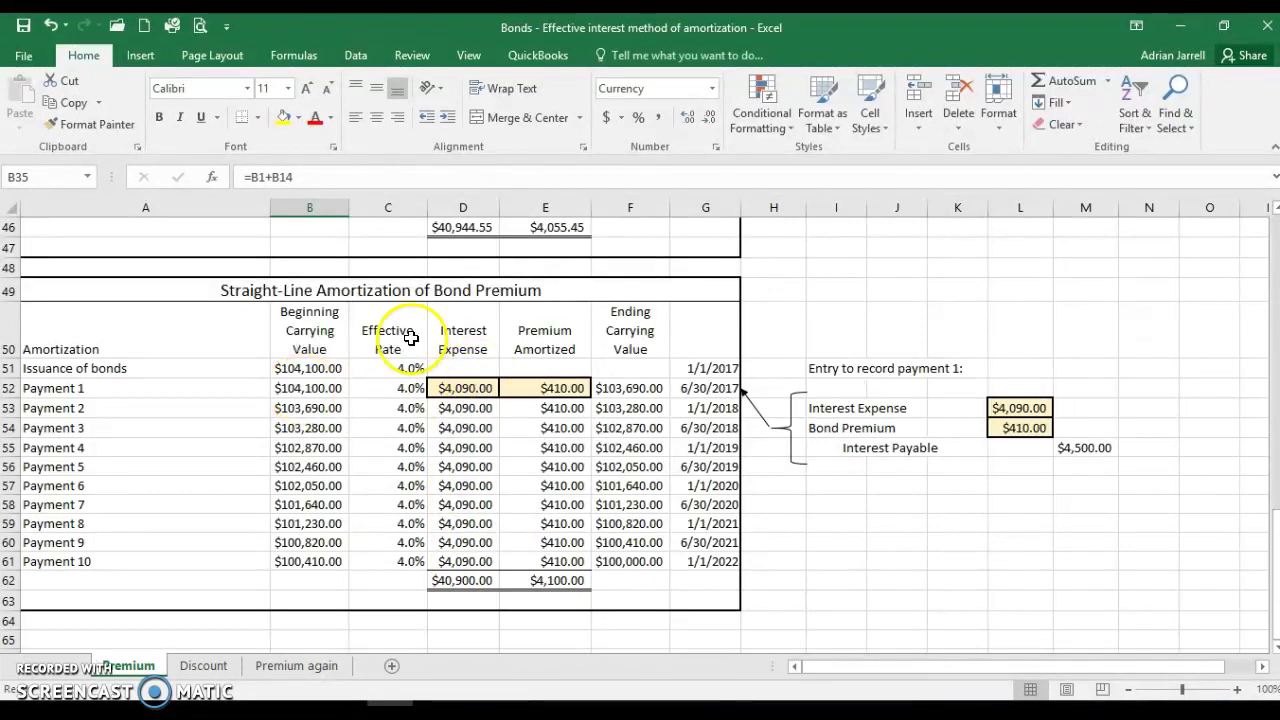
pyautogui.scroll(6, 553, 449)
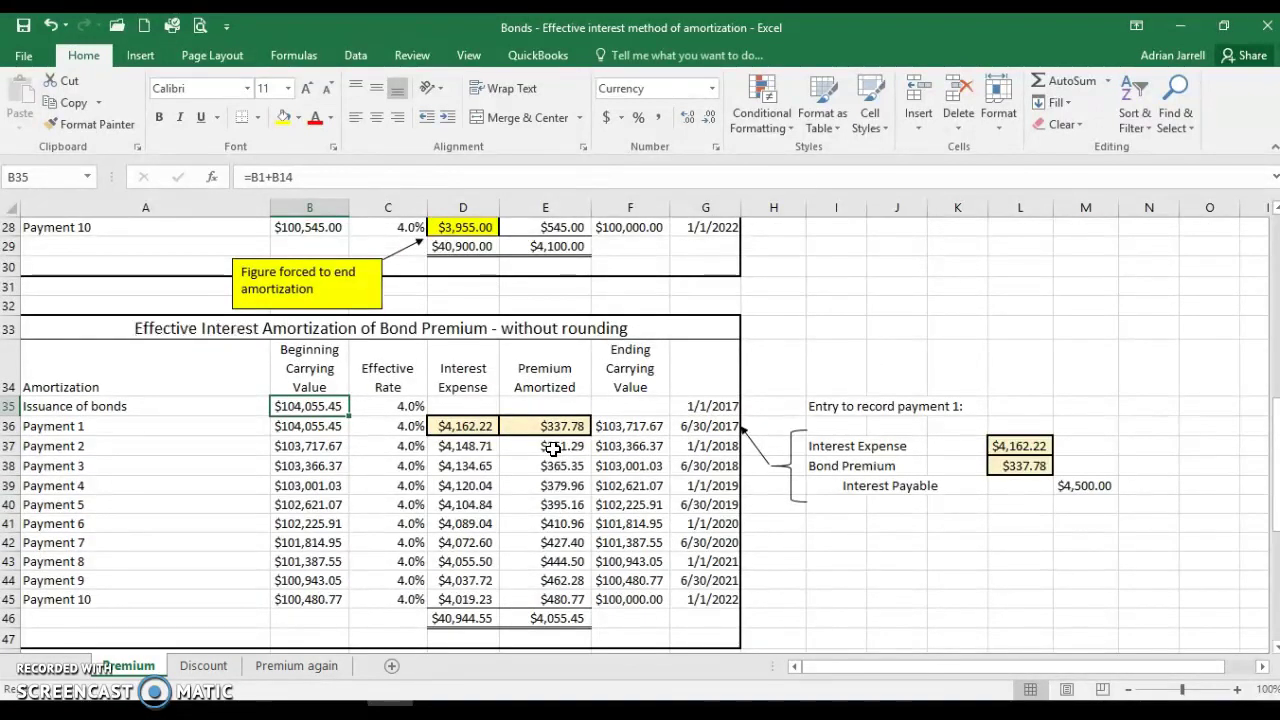
pyautogui.click(204, 665)
# Scroll the Discount sheet so Payment 10 and the $57,361.00 / $7,361.00 totals show
pyautogui.scroll(11, 816, 383)
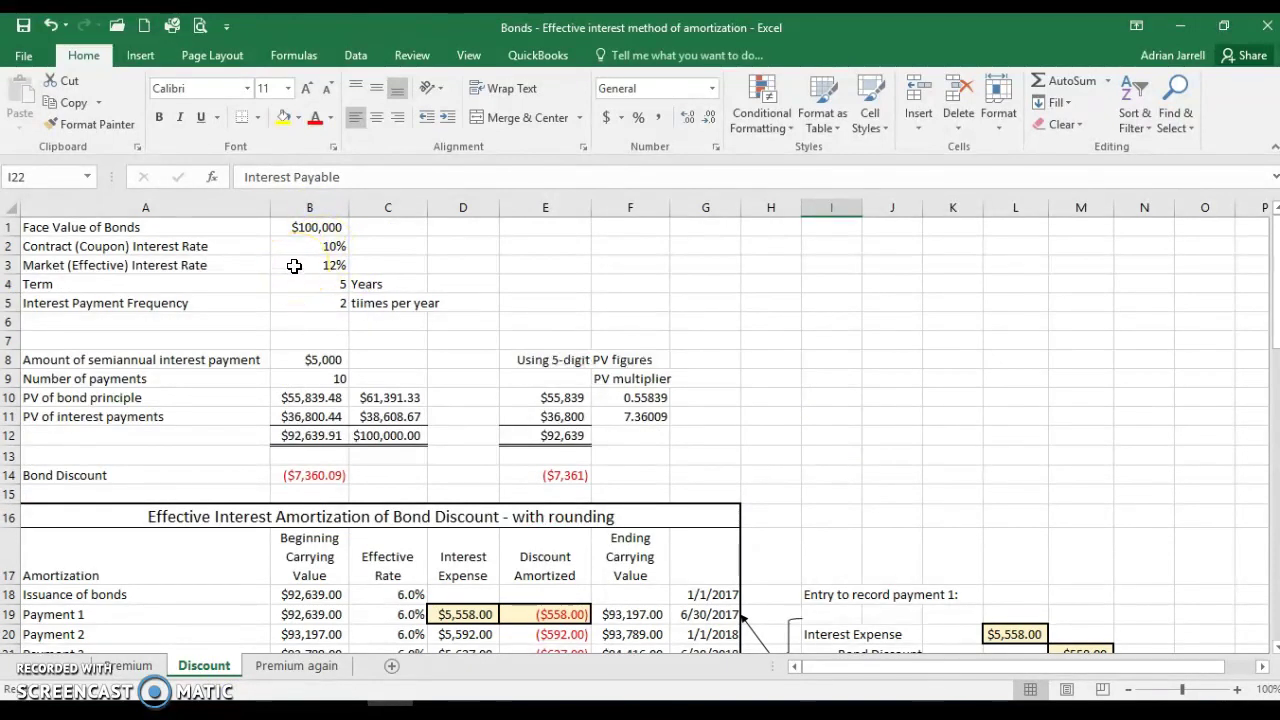
pyautogui.scroll(-2, 309, 262)
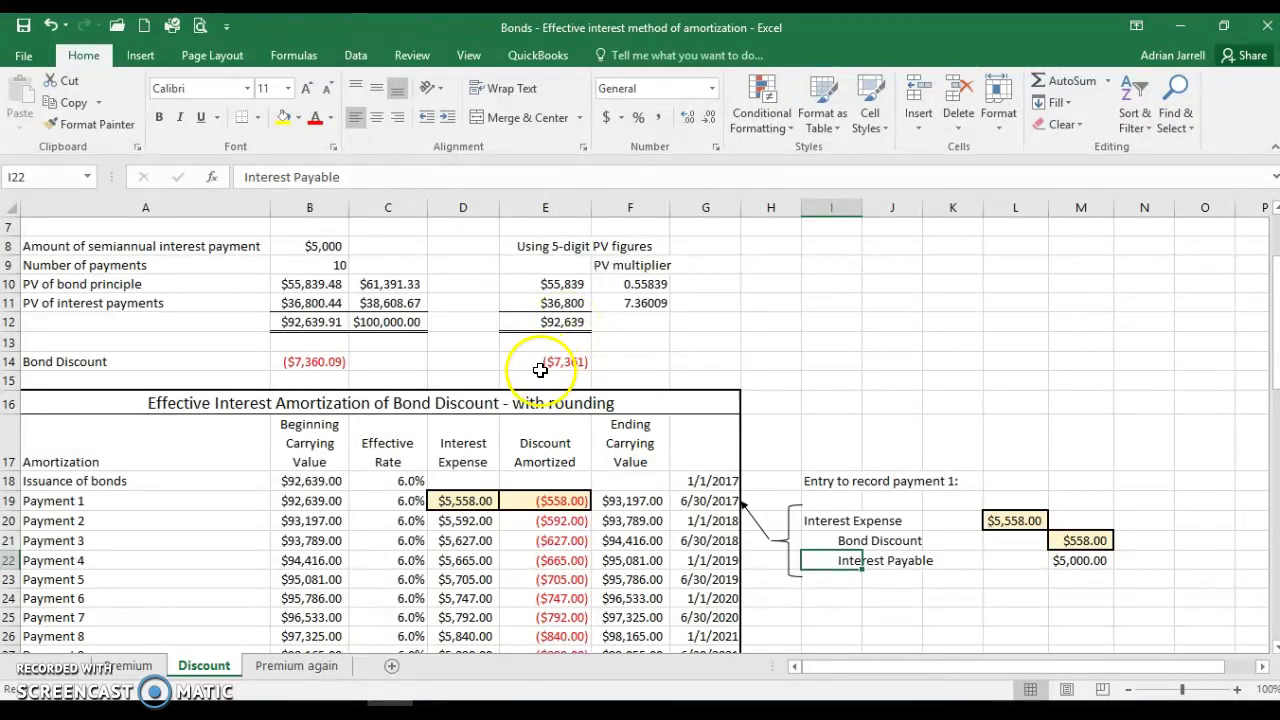
pyautogui.scroll(-2, 540, 368)
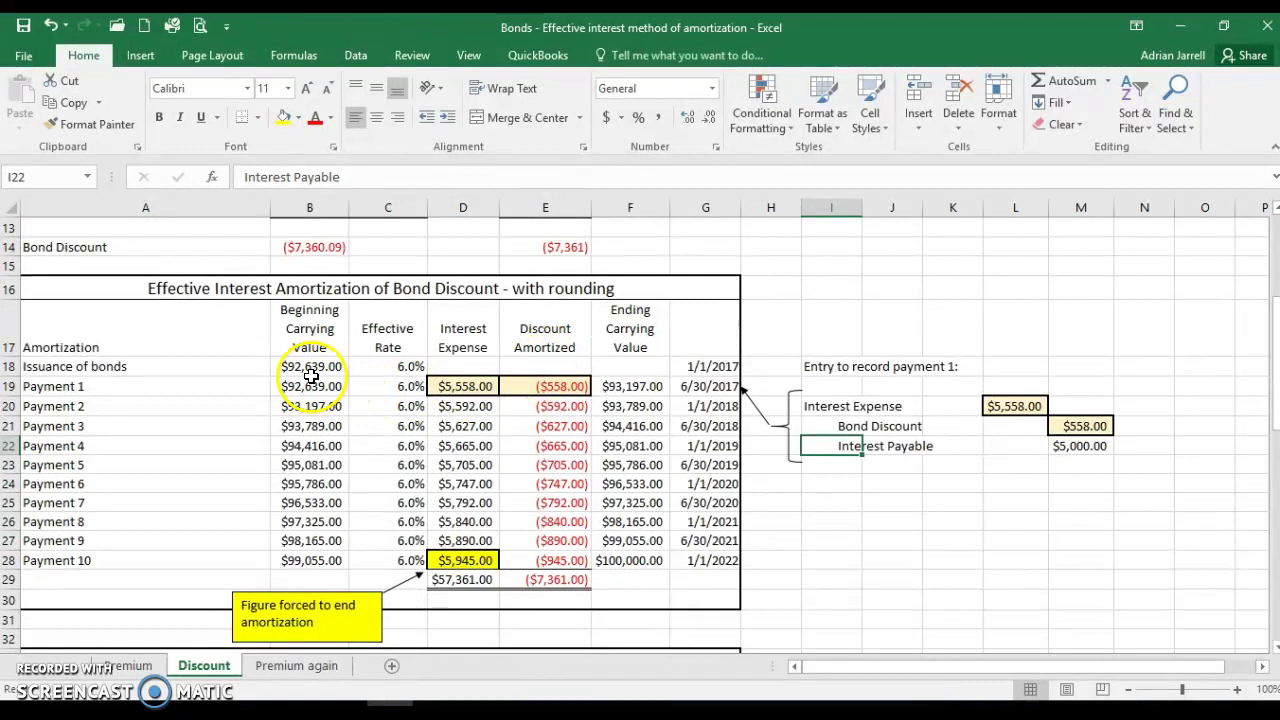
pyautogui.scroll(4, 394, 368)
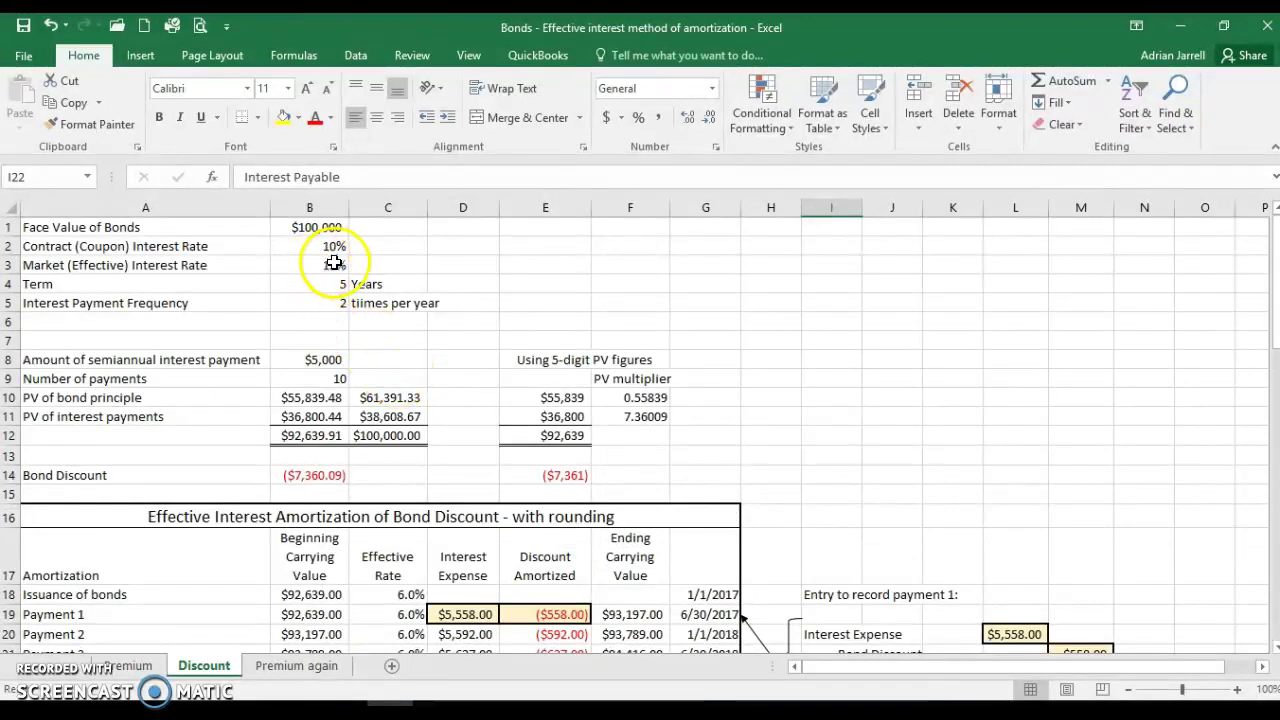
pyautogui.scroll(-4, 414, 286)
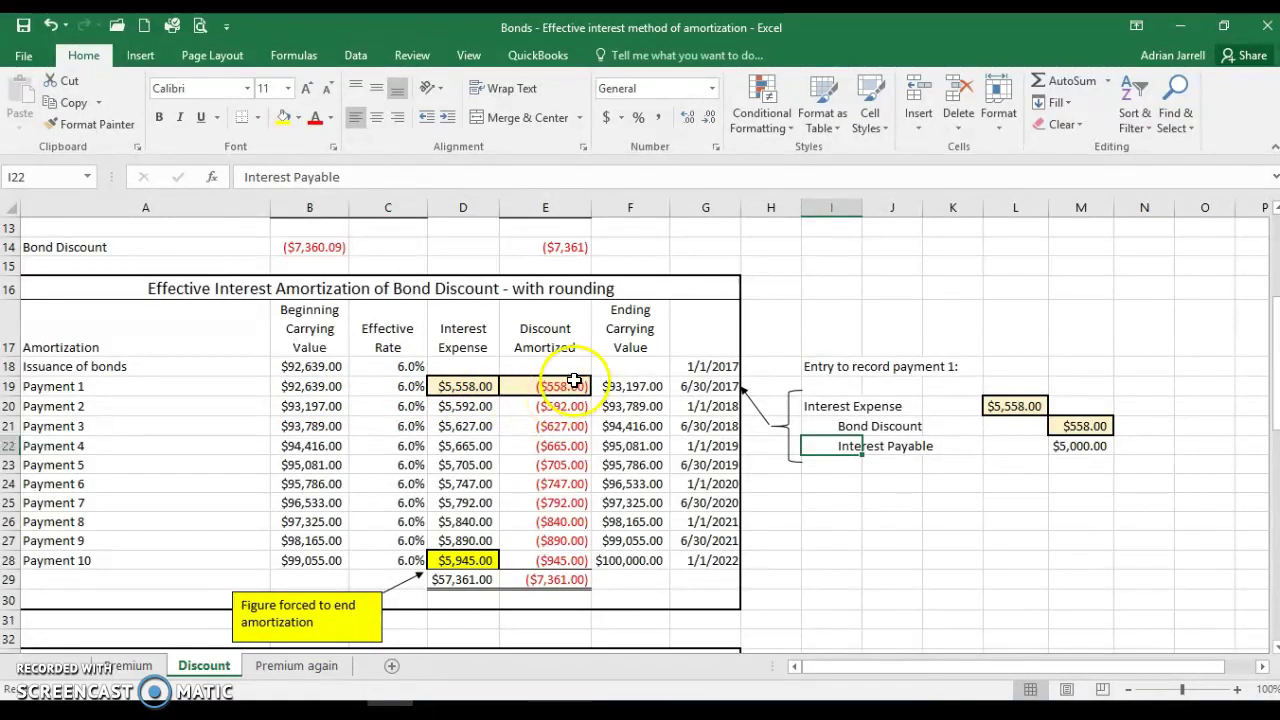
pyautogui.scroll(4, 575, 381)
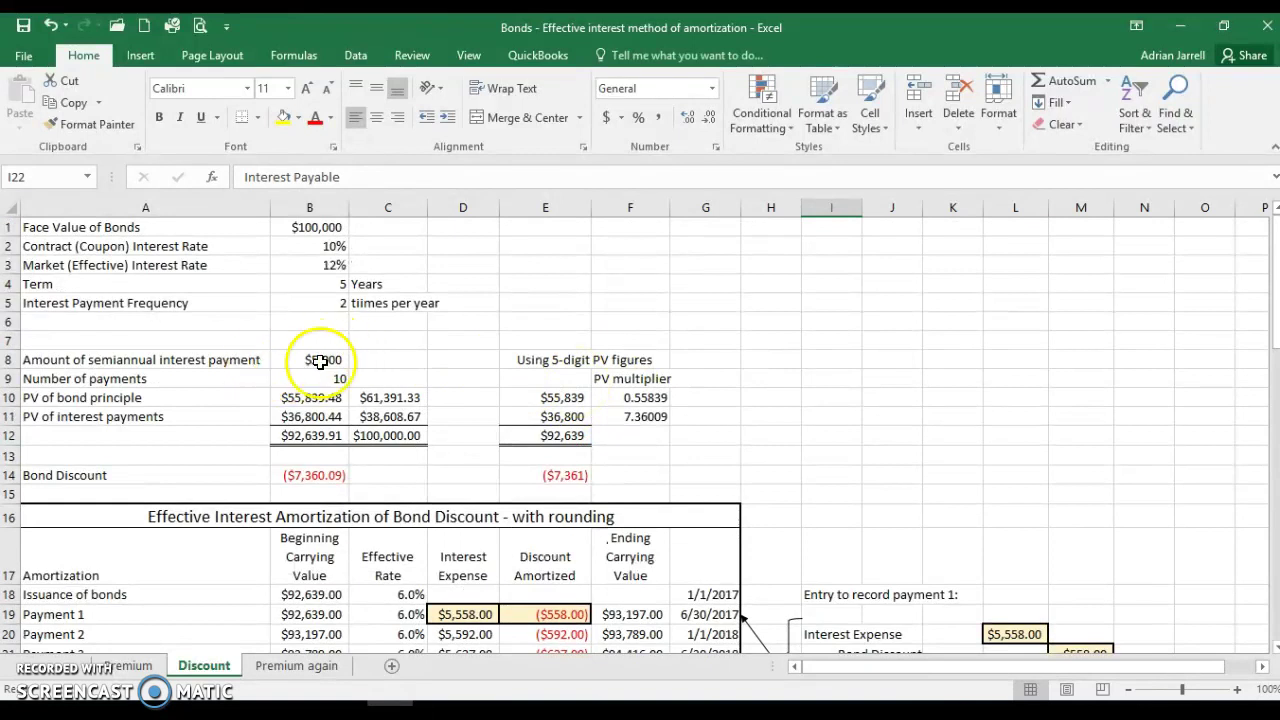
pyautogui.scroll(-3, 366, 343)
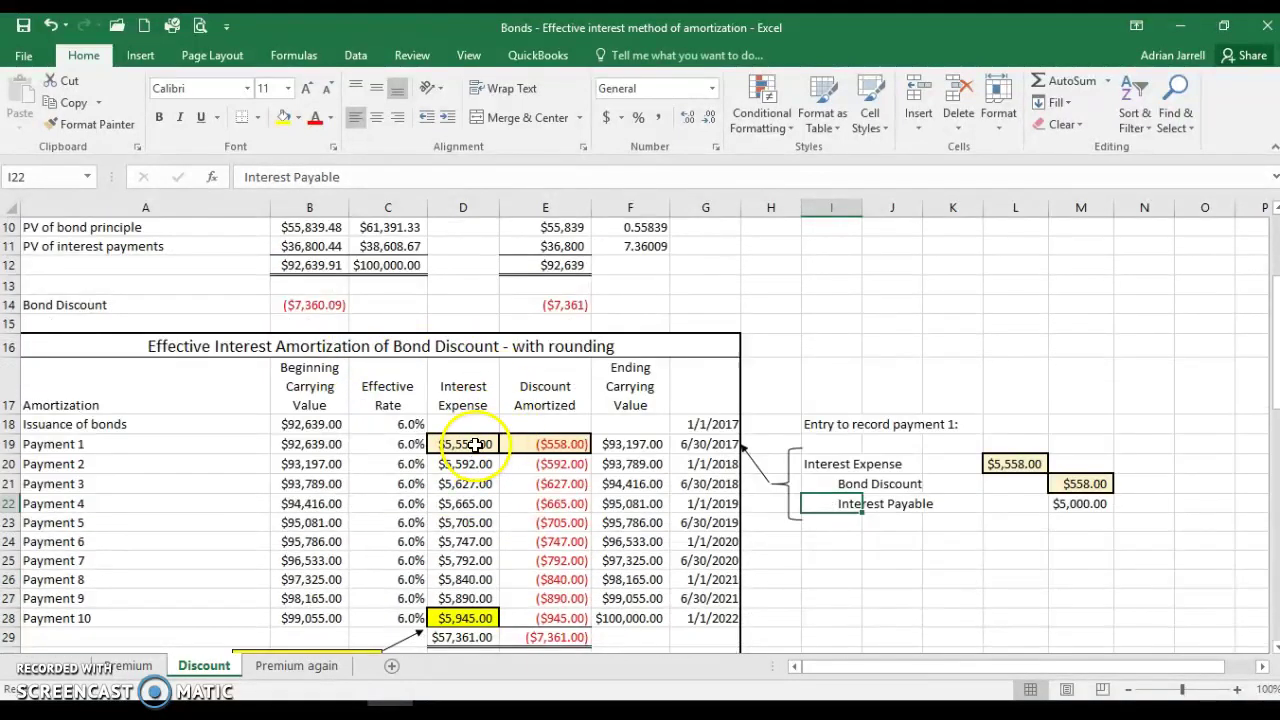
pyautogui.scroll(1, 476, 446)
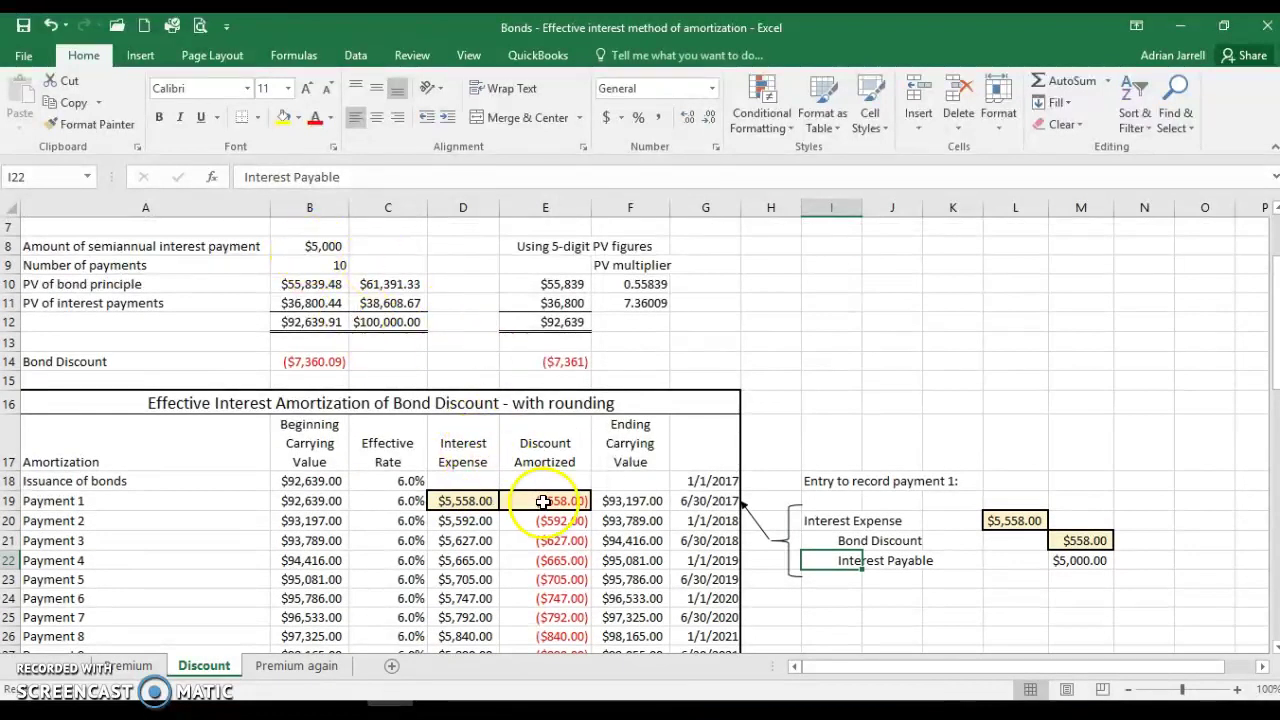
pyautogui.scroll(-1, 547, 501)
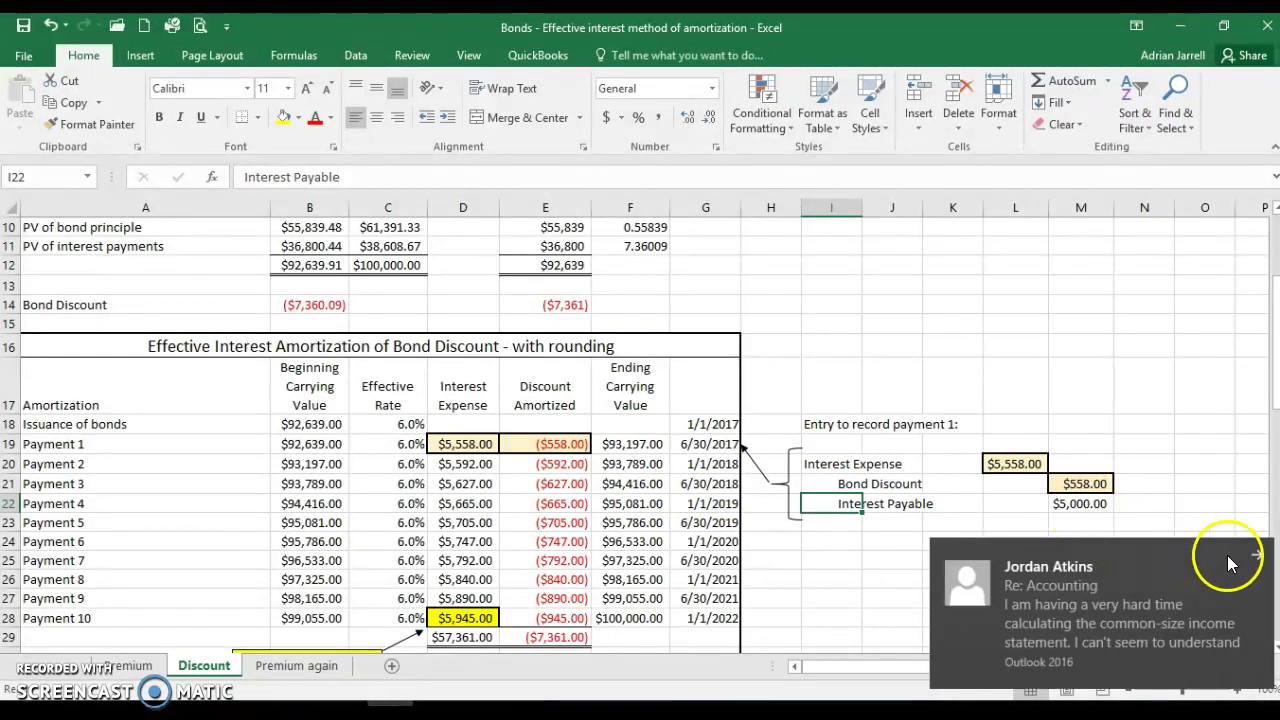
# Close the mail notification and scroll through the Premium again sheet
pyautogui.click(1258, 552)
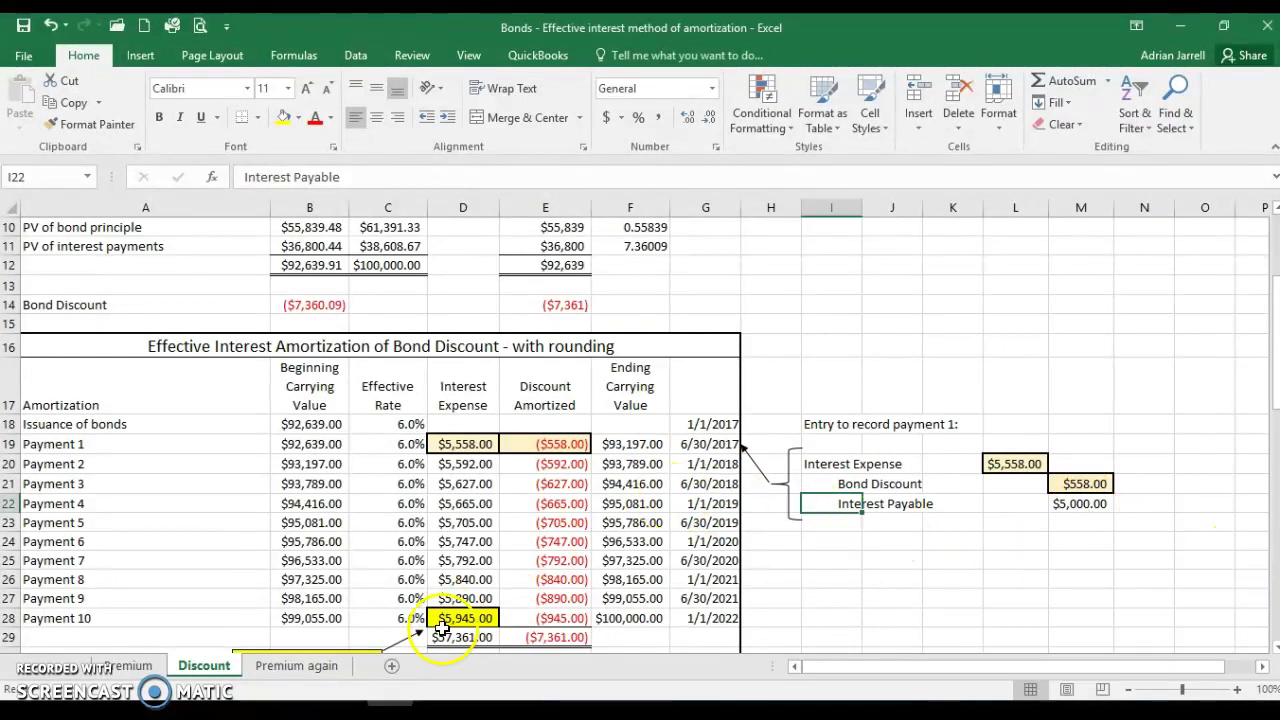
pyautogui.click(298, 667)
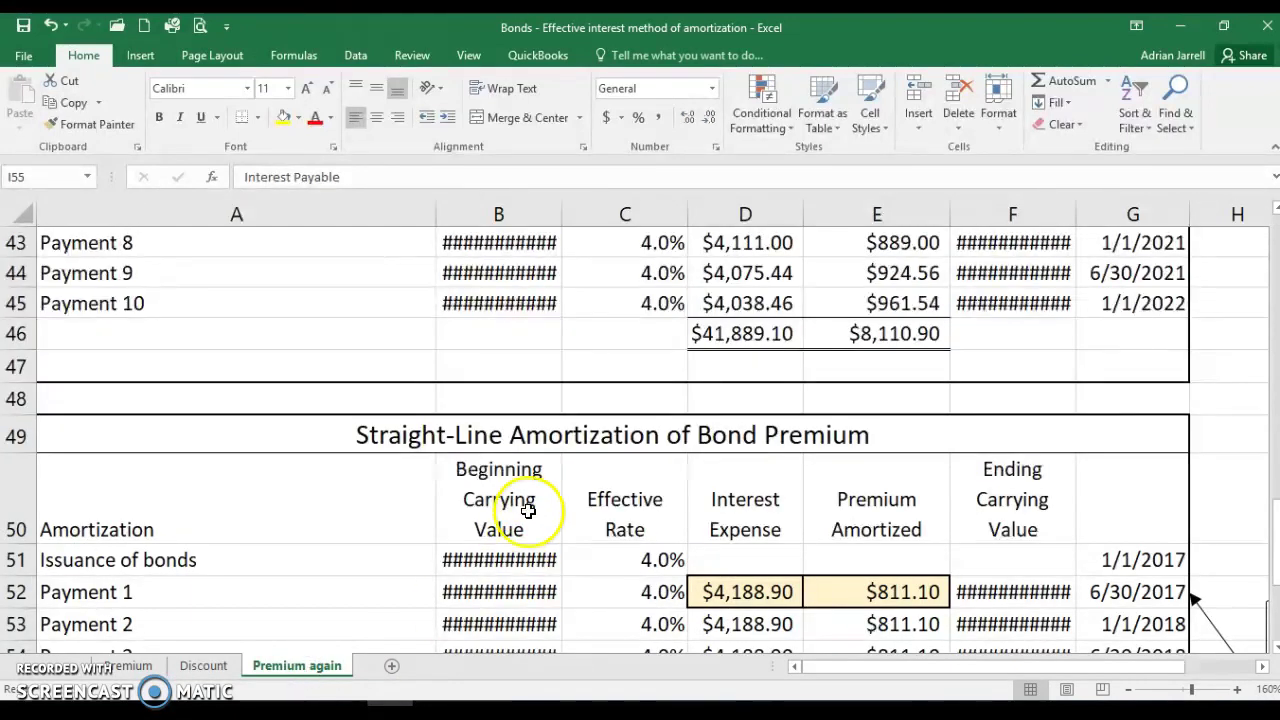
pyautogui.scroll(-4, 568, 484)
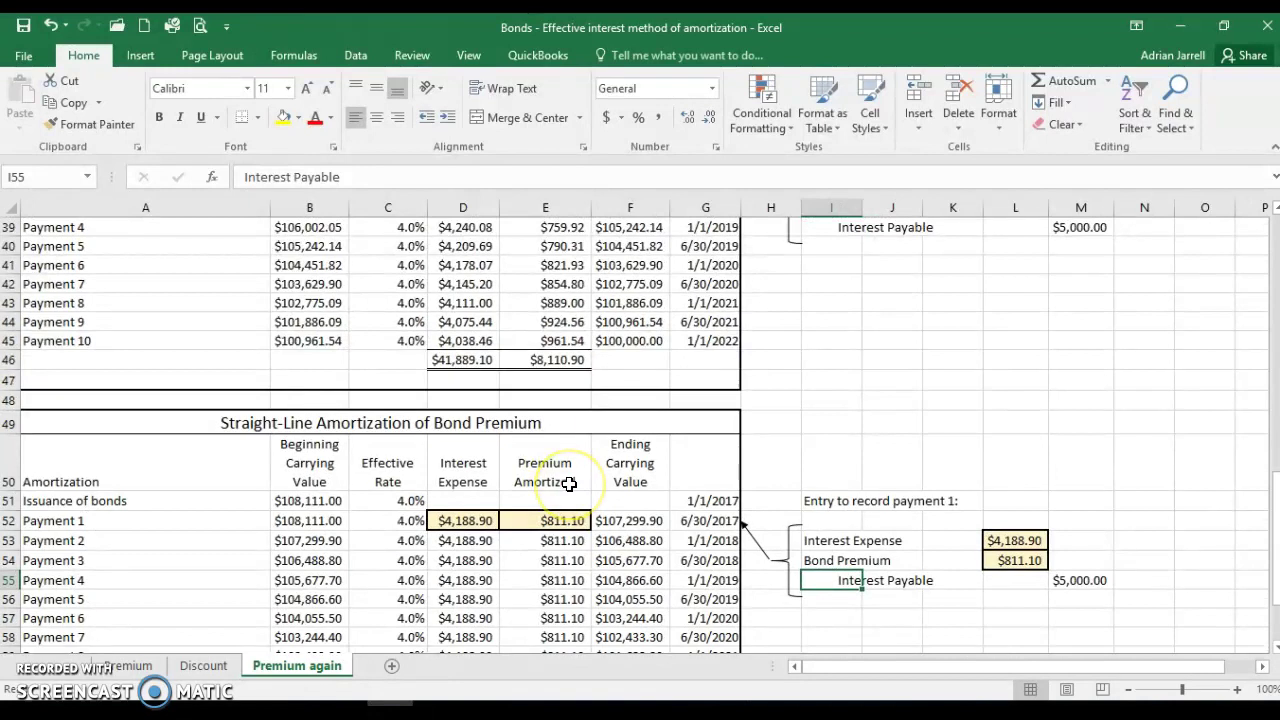
pyautogui.scroll(6, 568, 484)
pyautogui.scroll(7, 568, 484)
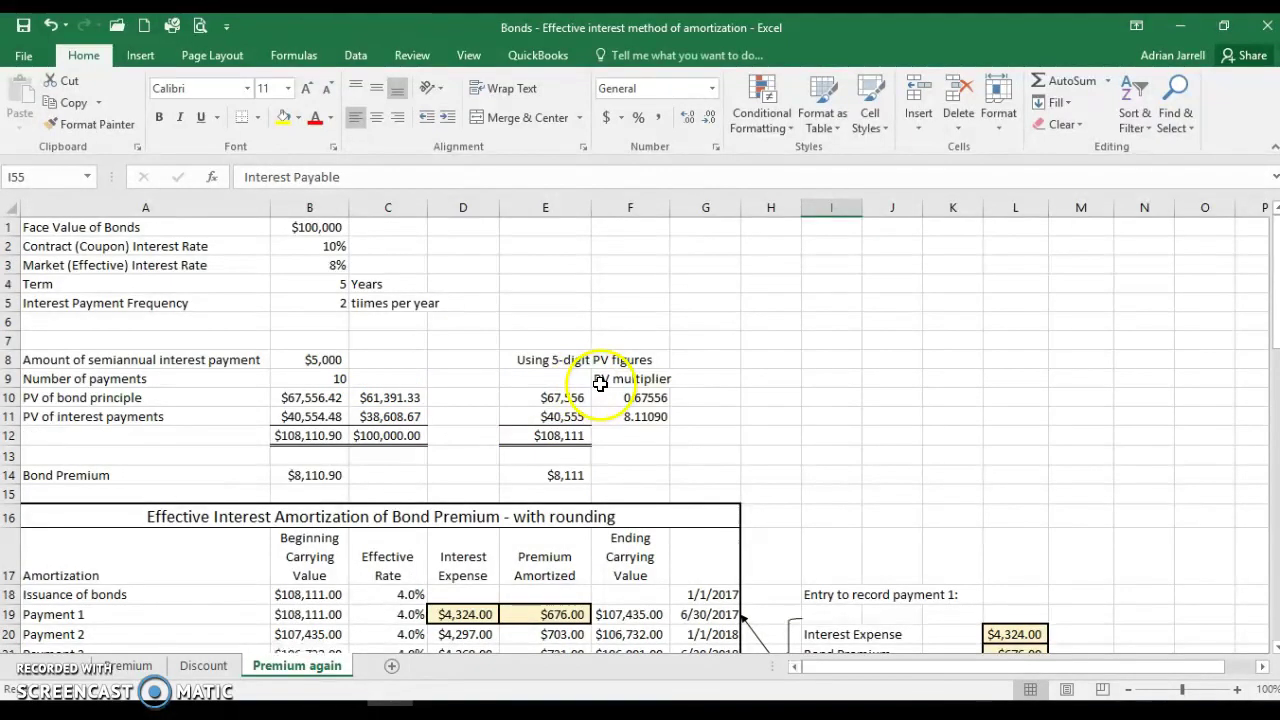
pyautogui.scroll(-1, 600, 384)
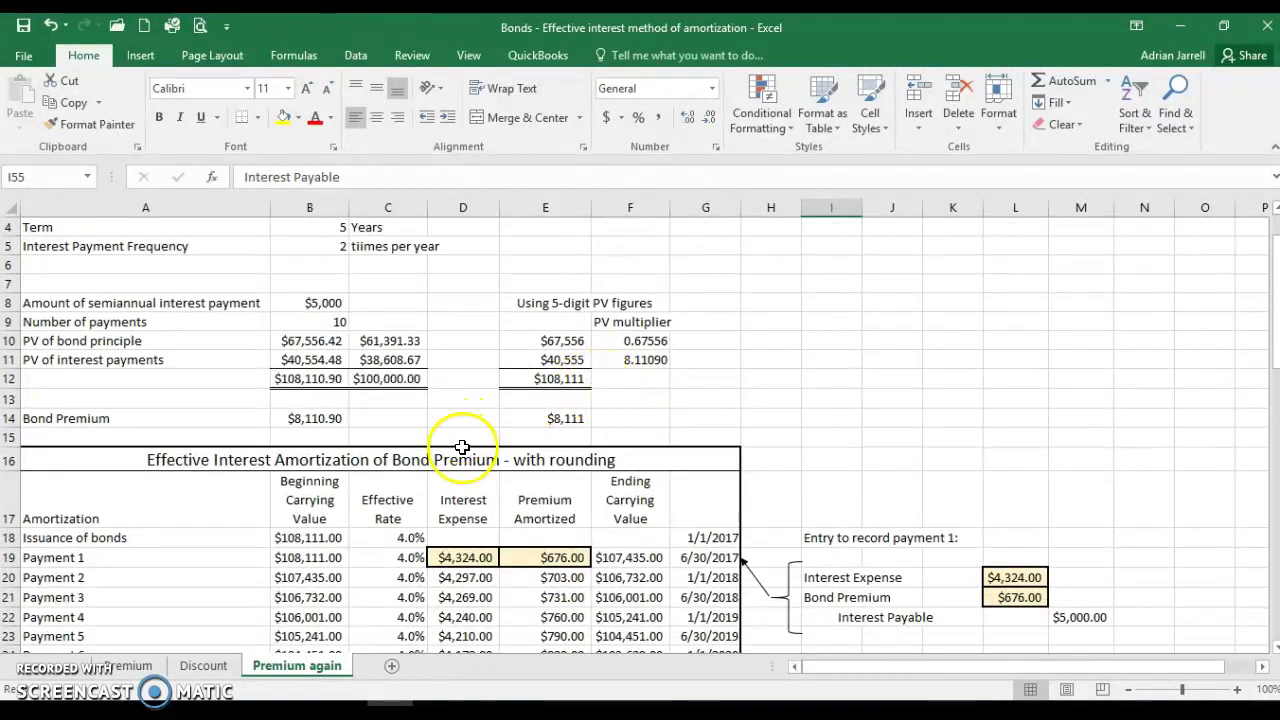
pyautogui.scroll(-1, 465, 443)
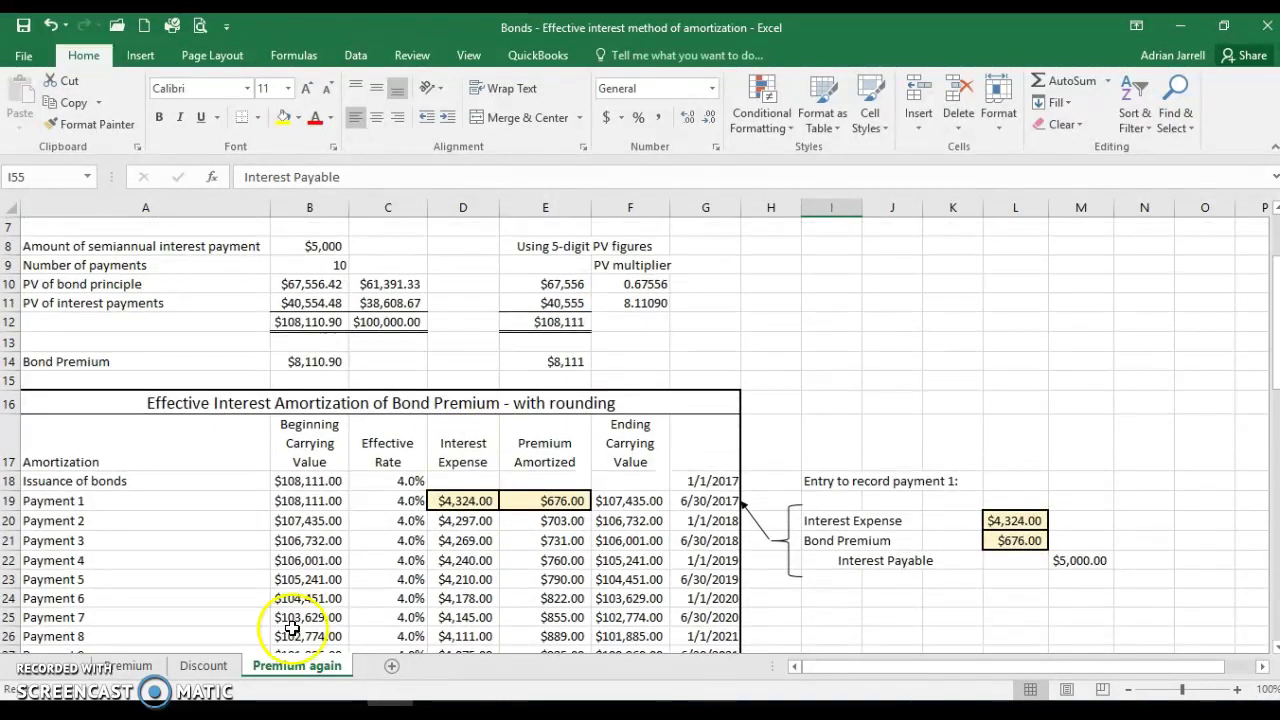
# Compare the Premium and Discount sheets, then return to Premium again
pyautogui.click(140, 667)
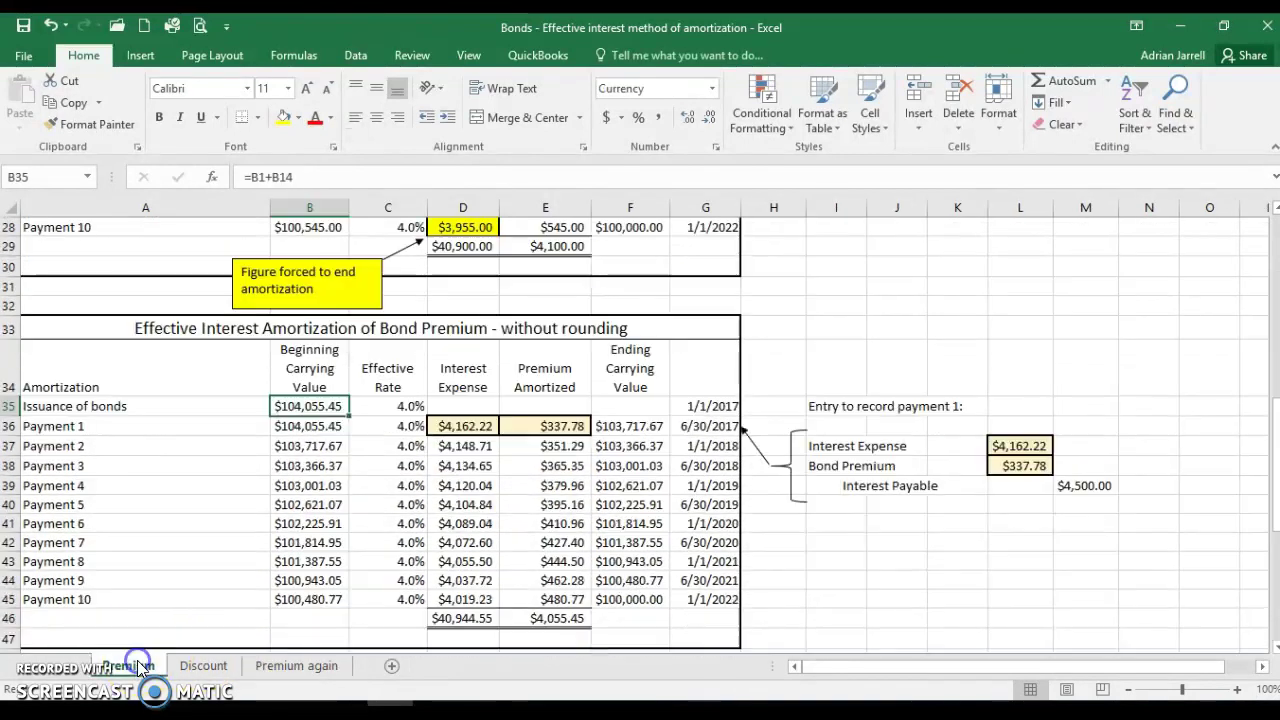
pyautogui.click(190, 666)
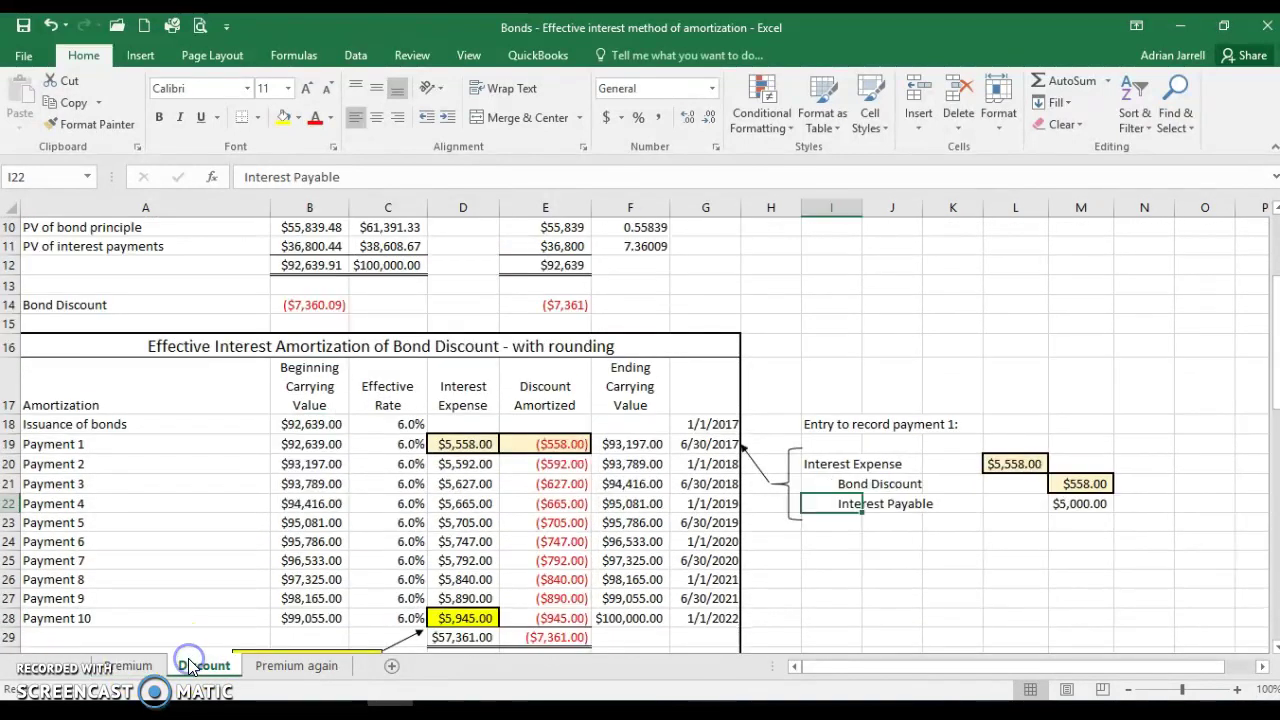
pyautogui.click(296, 666)
pyautogui.scroll(2, 390, 380)
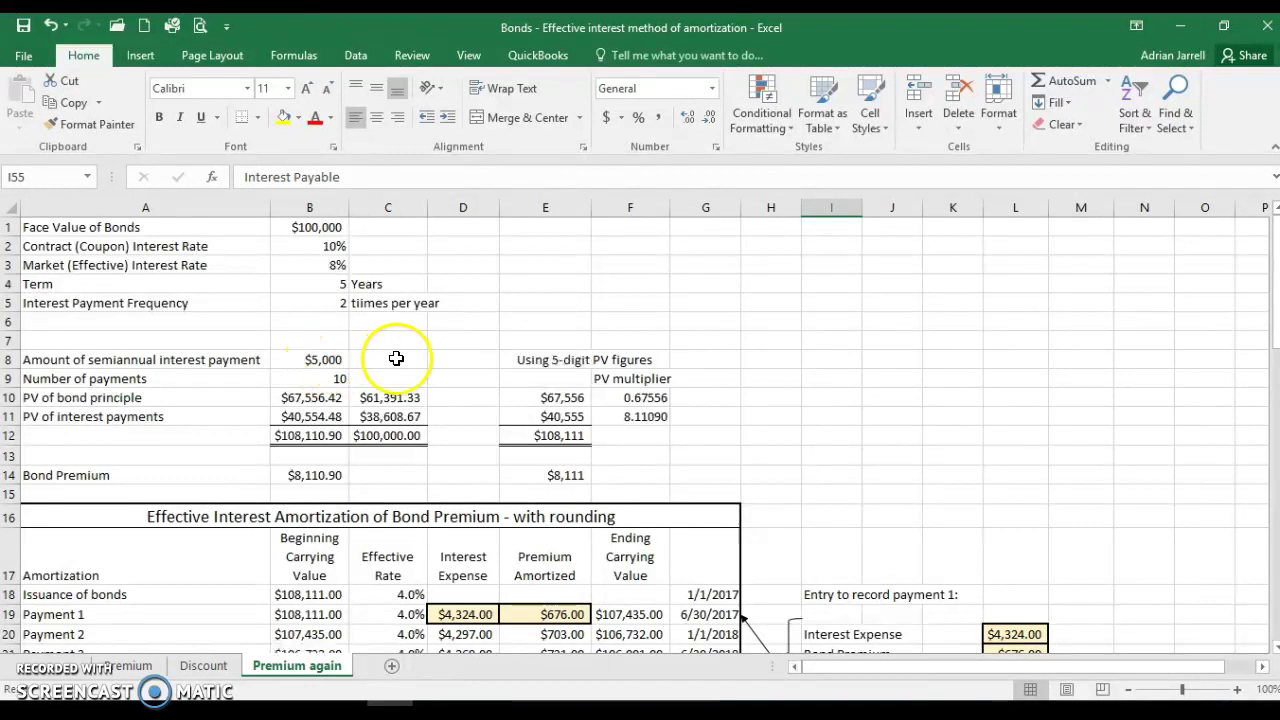
pyautogui.scroll(-1, 399, 359)
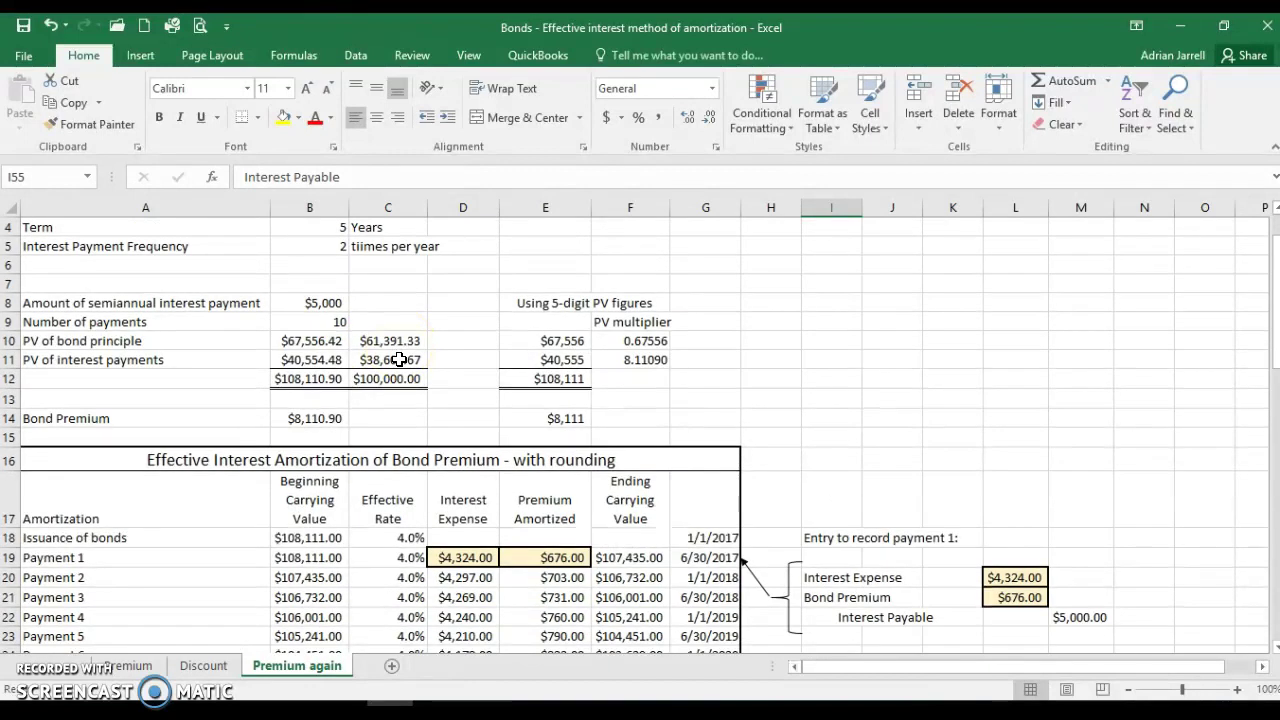
pyautogui.scroll(-1, 399, 359)
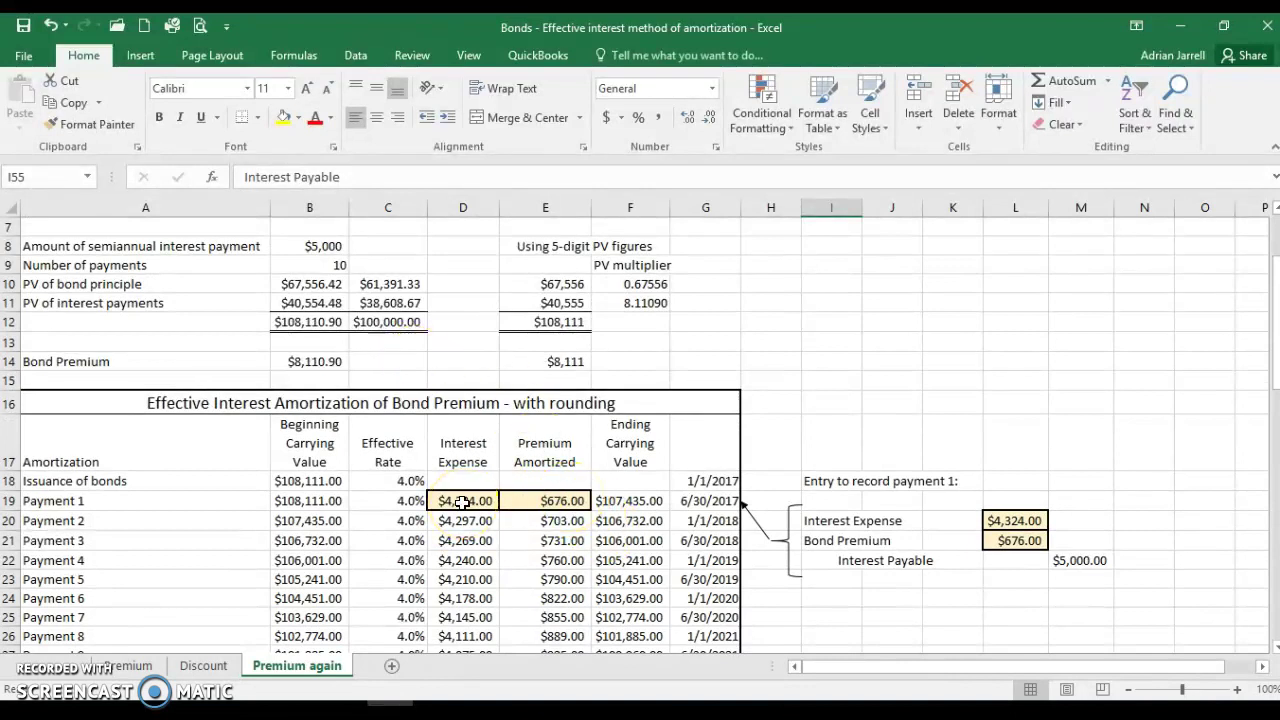
pyautogui.scroll(2, 462, 501)
pyautogui.scroll(-1, 462, 501)
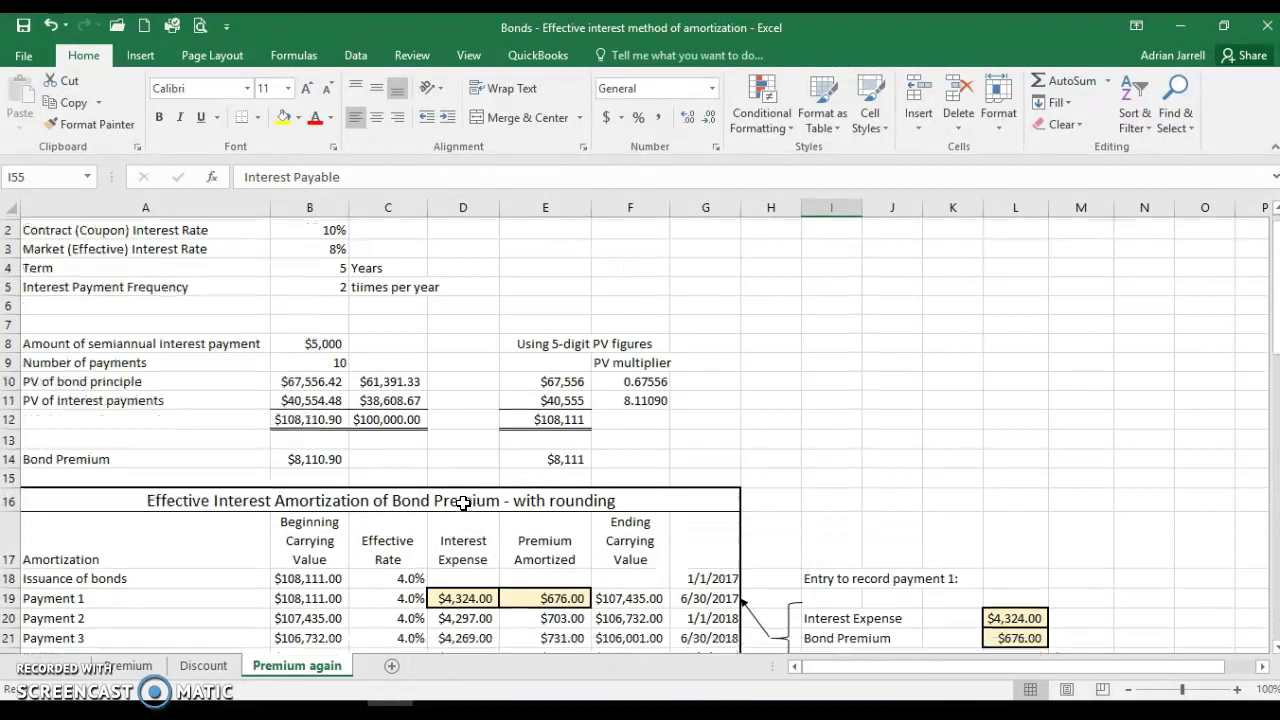
pyautogui.scroll(1, 400, 563)
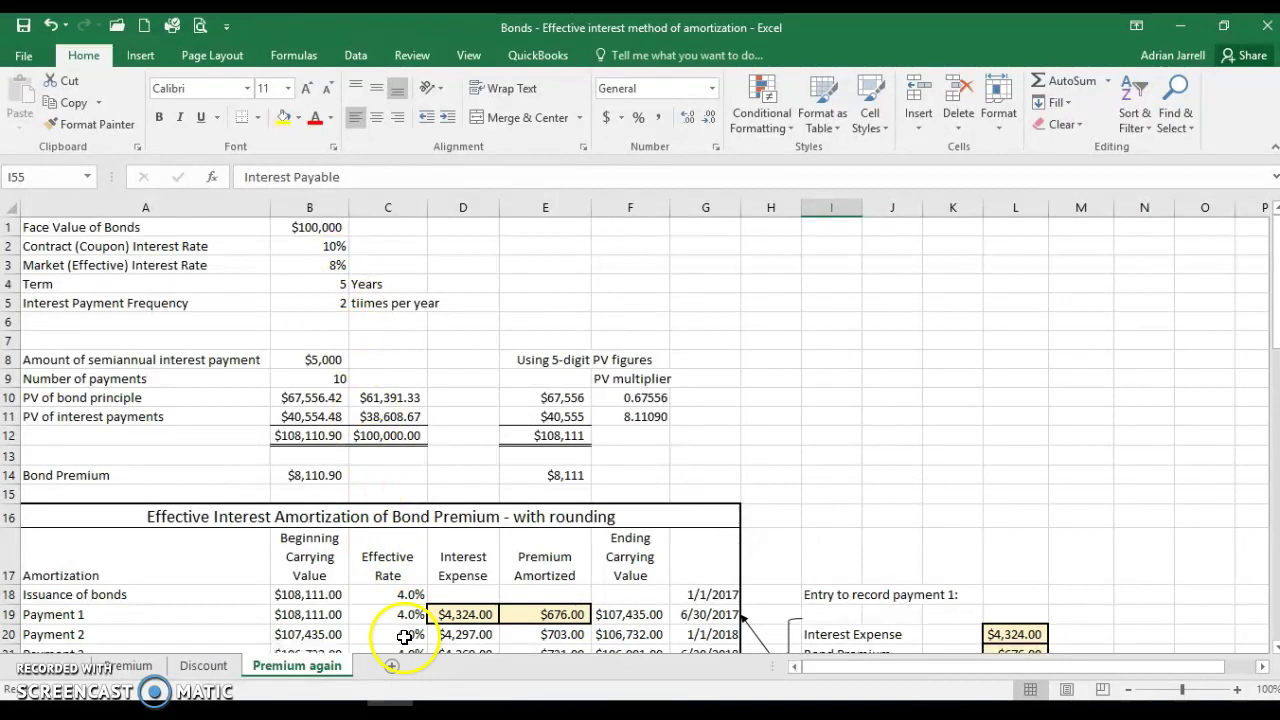
pyautogui.scroll(-1, 407, 608)
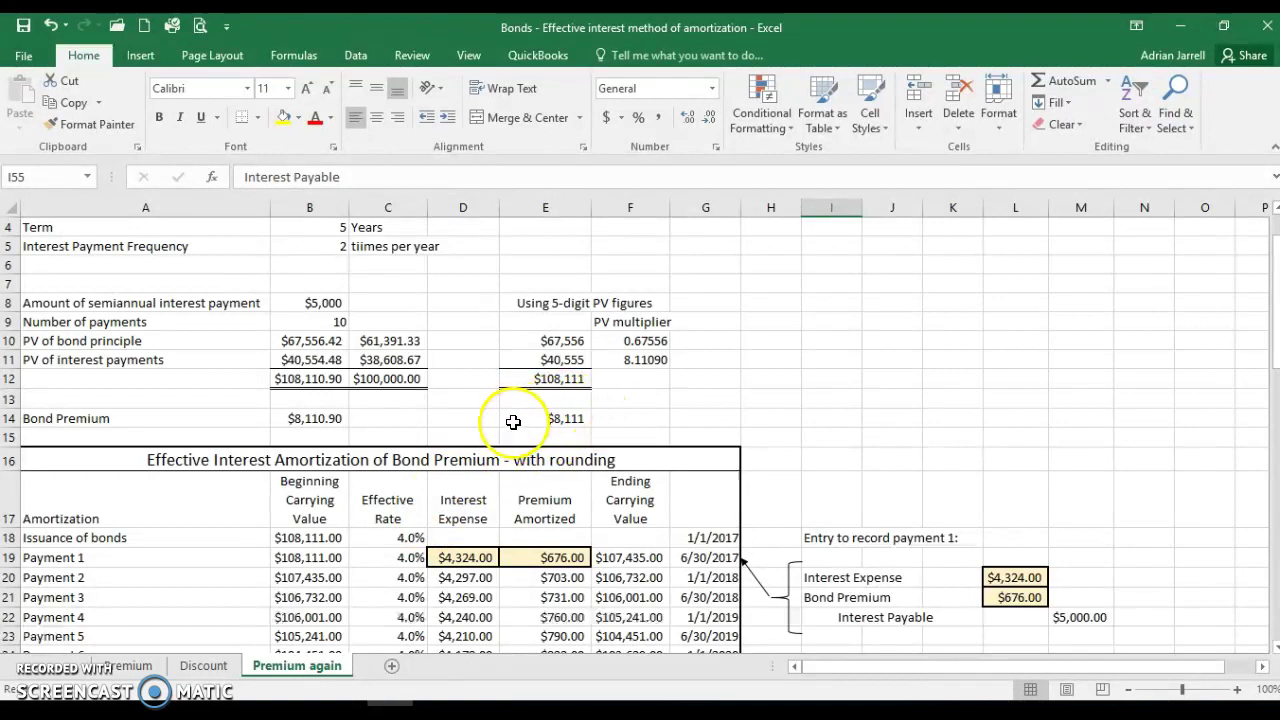
pyautogui.scroll(1, 600, 421)
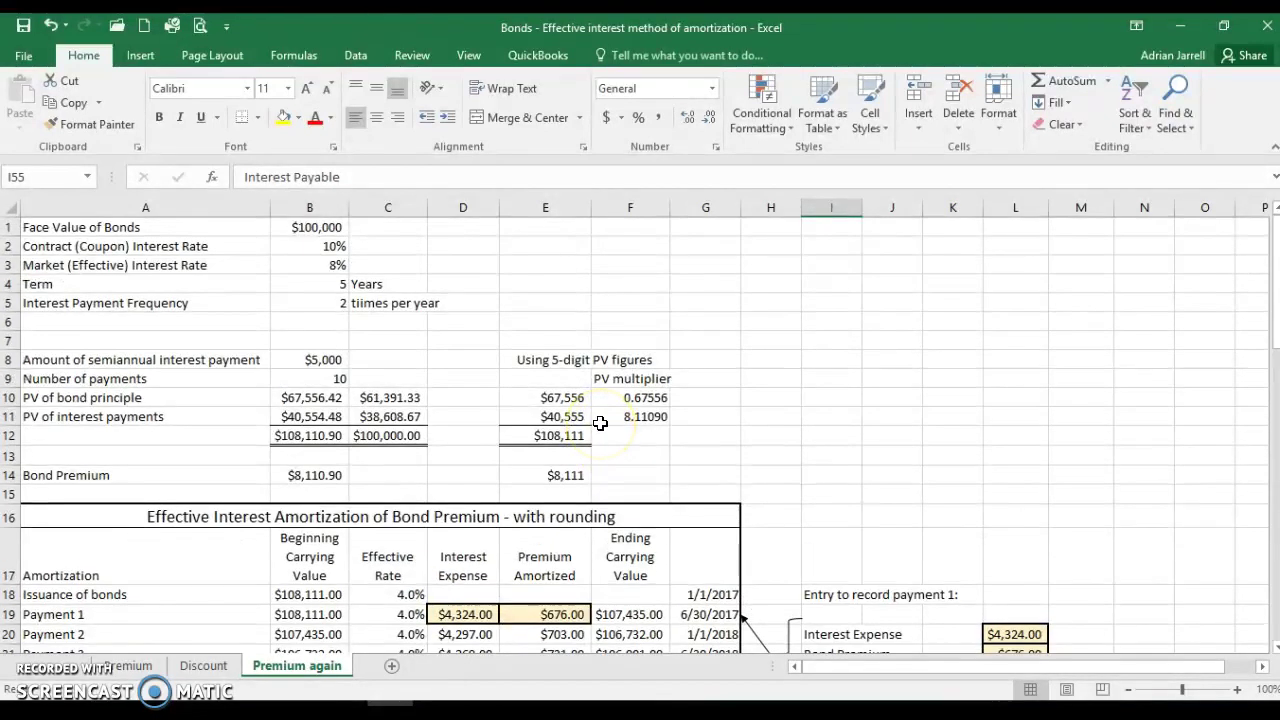
pyautogui.scroll(-1, 600, 424)
pyautogui.scroll(-3, 600, 424)
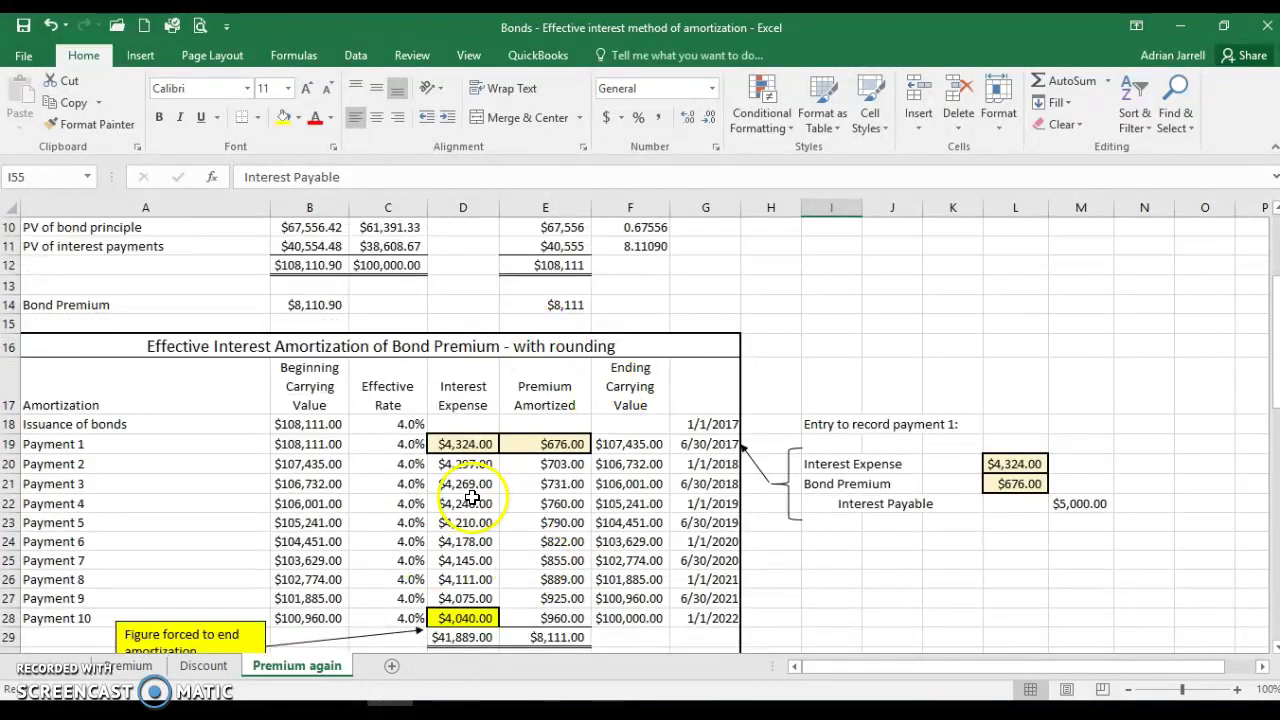
pyautogui.click(120, 665)
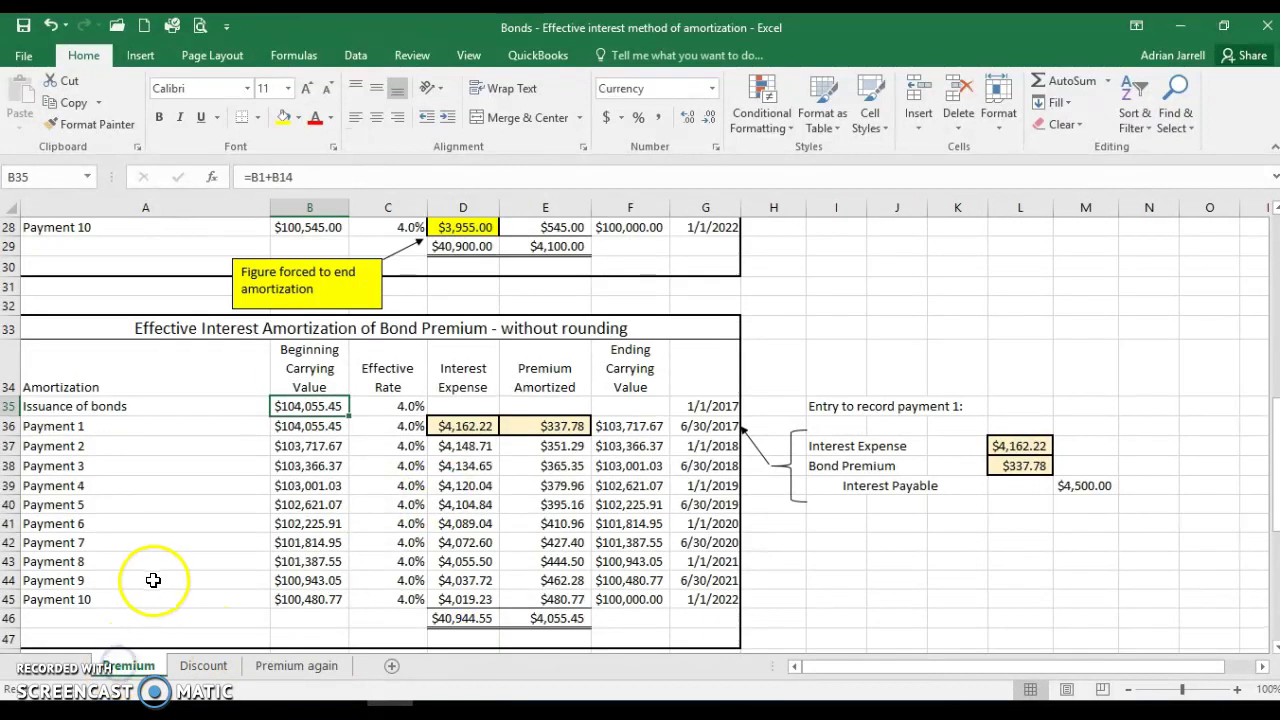
pyautogui.scroll(6, 154, 579)
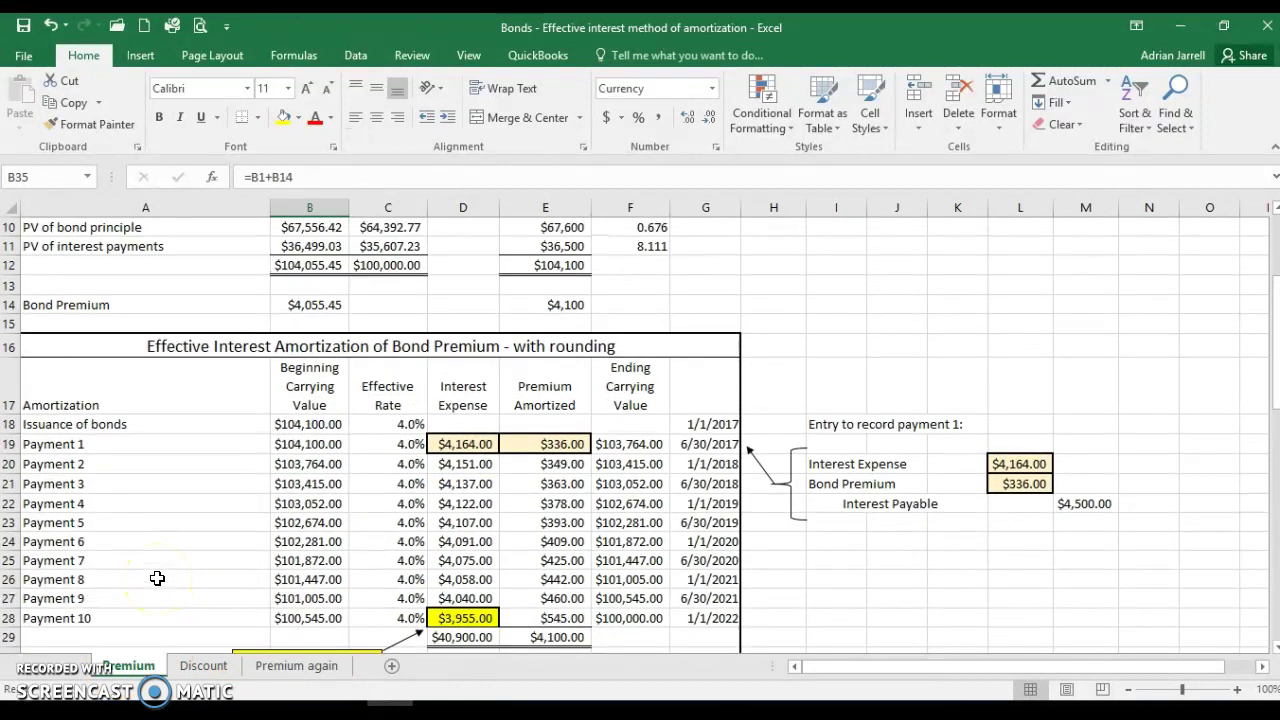
pyautogui.scroll(-1, 157, 578)
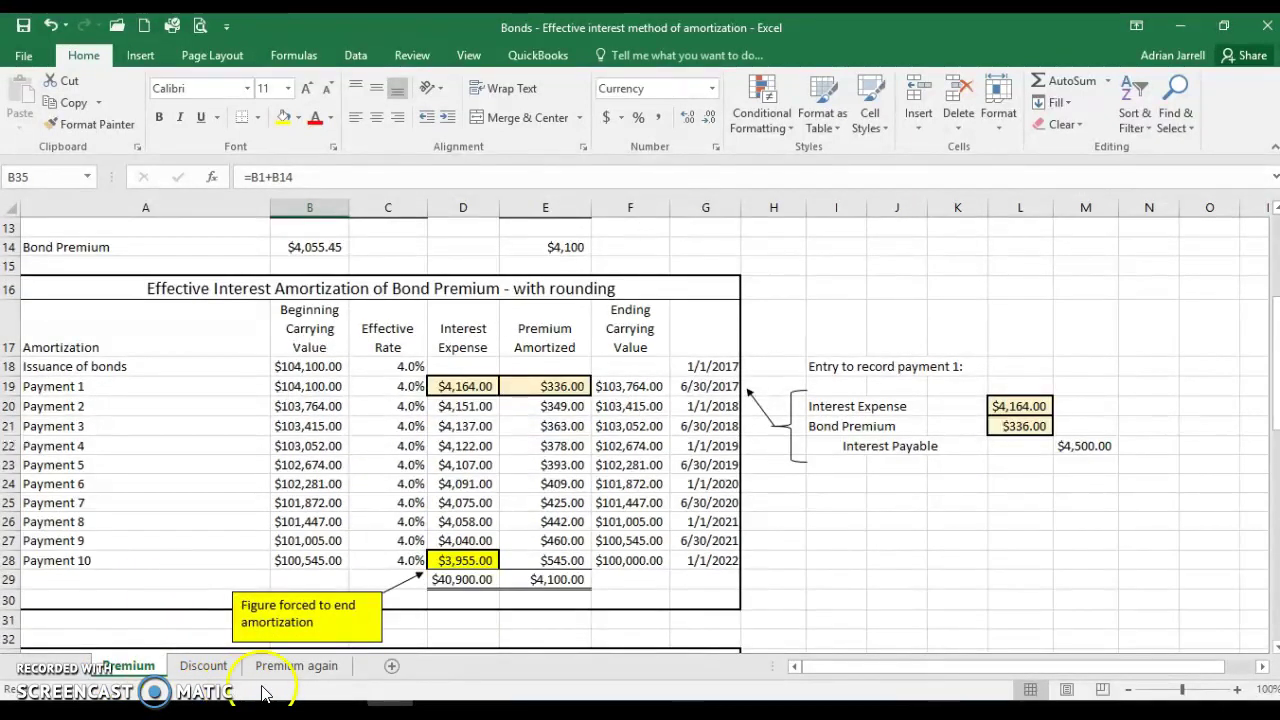
pyautogui.click(290, 667)
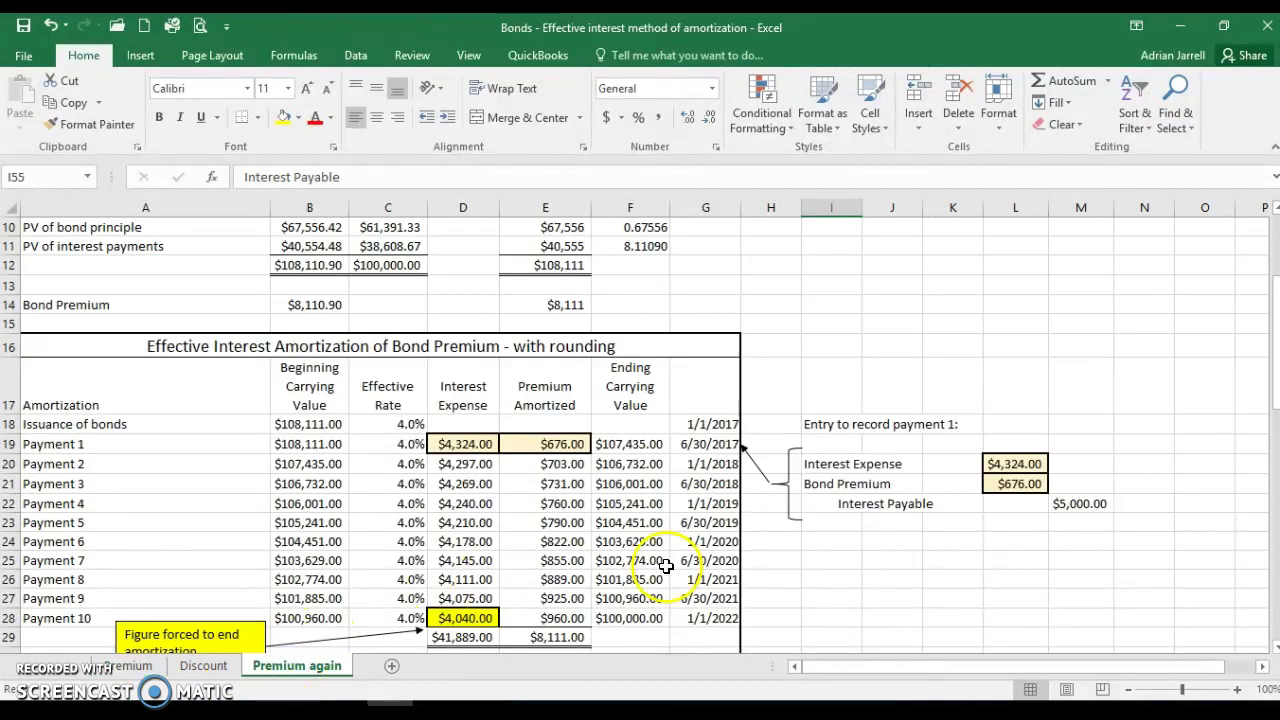